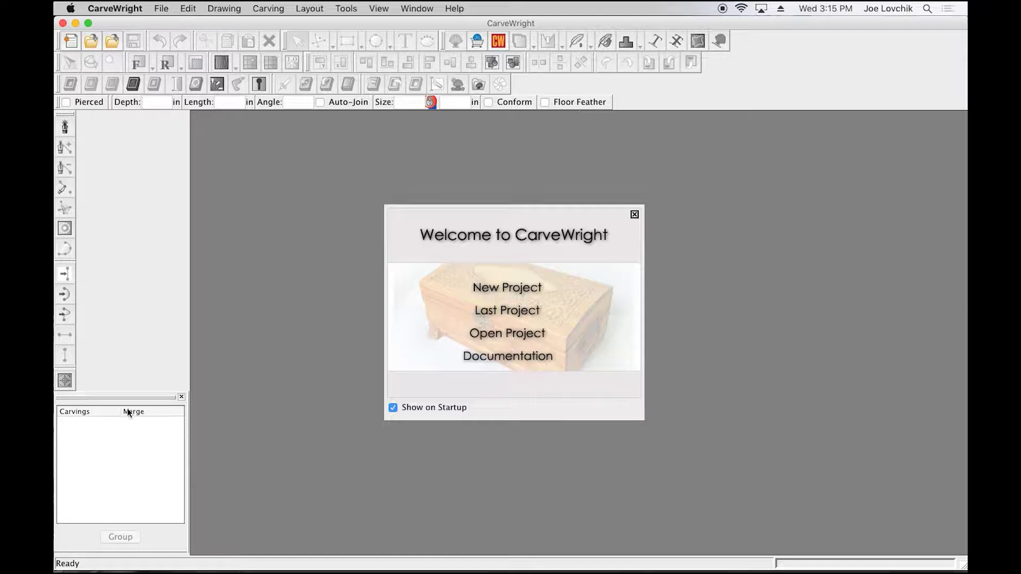
# Create a new project with a board 12 inches long, 5 inches wide and 0.750 inches thick.
pyautogui.click(181, 398)
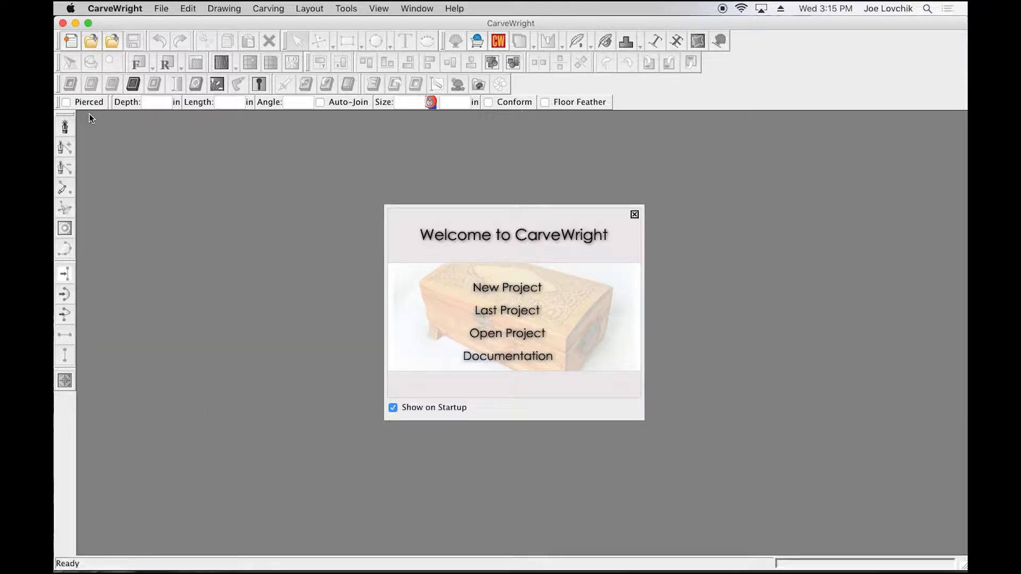
pyautogui.click(513, 290)
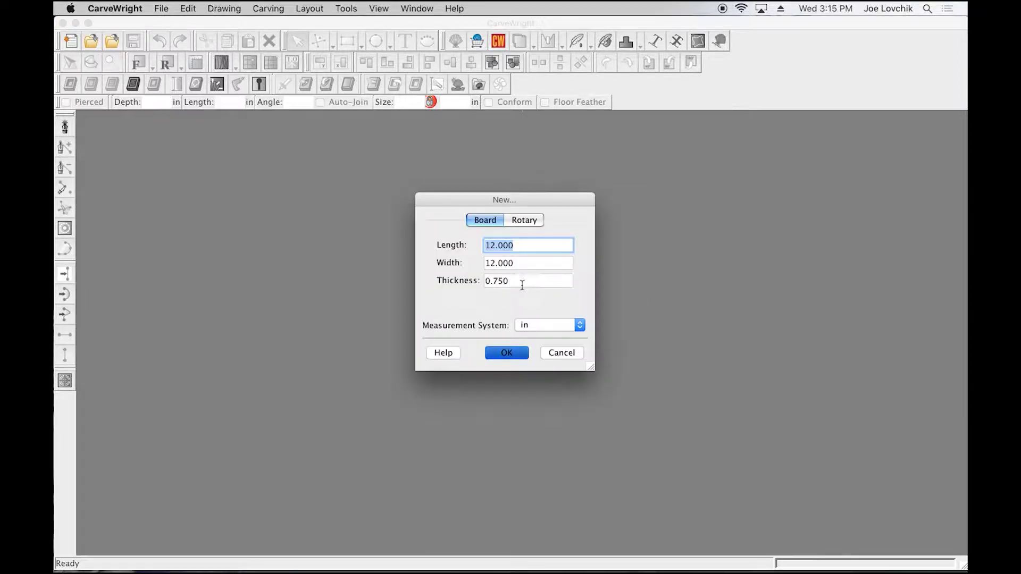
pyautogui.click(522, 264)
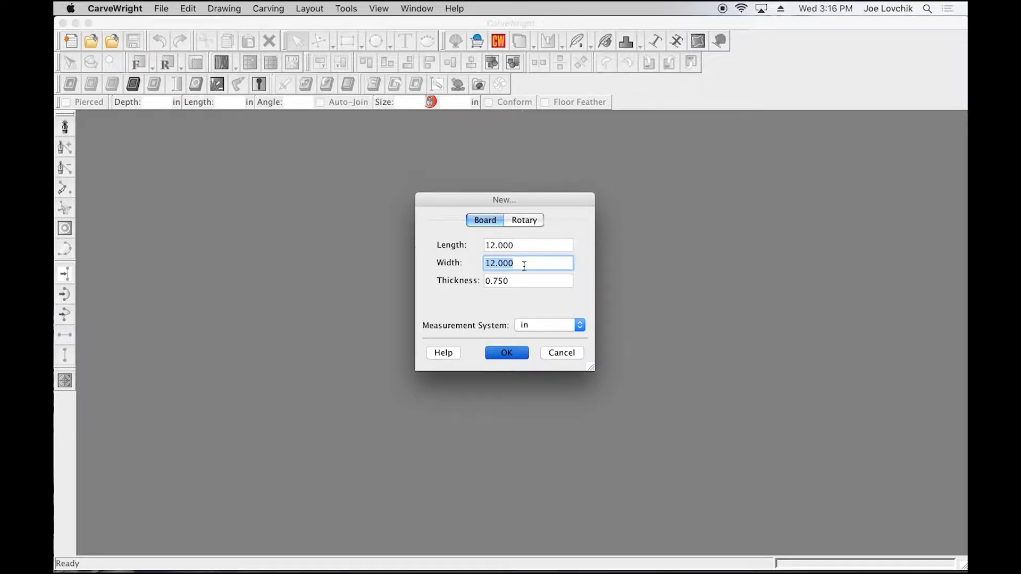
pyautogui.write('5.5')
pyautogui.click(507, 354)
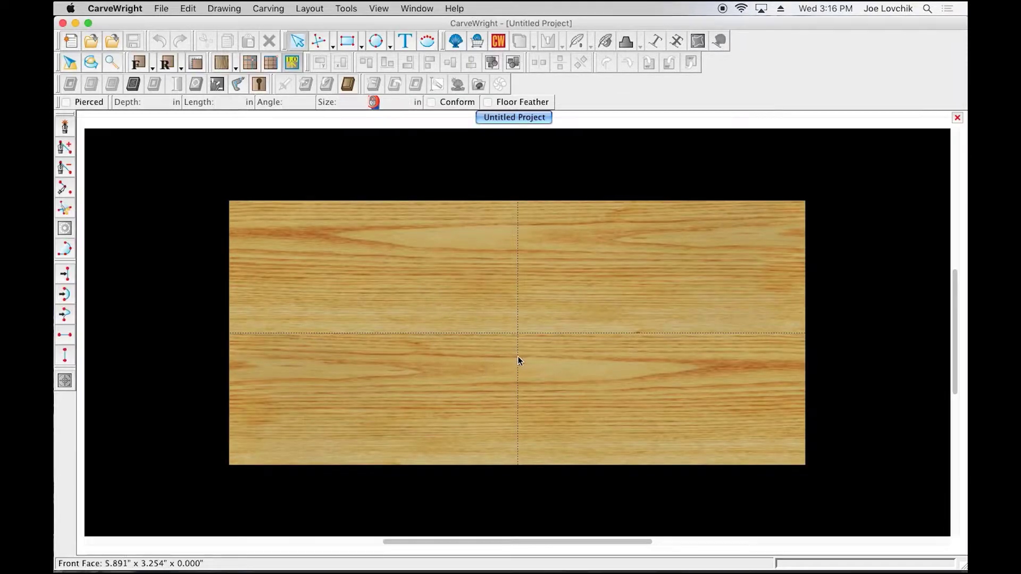
# Set the board texture to None, zoom in, and place a new text item on the board.
pyautogui.click(236, 66)
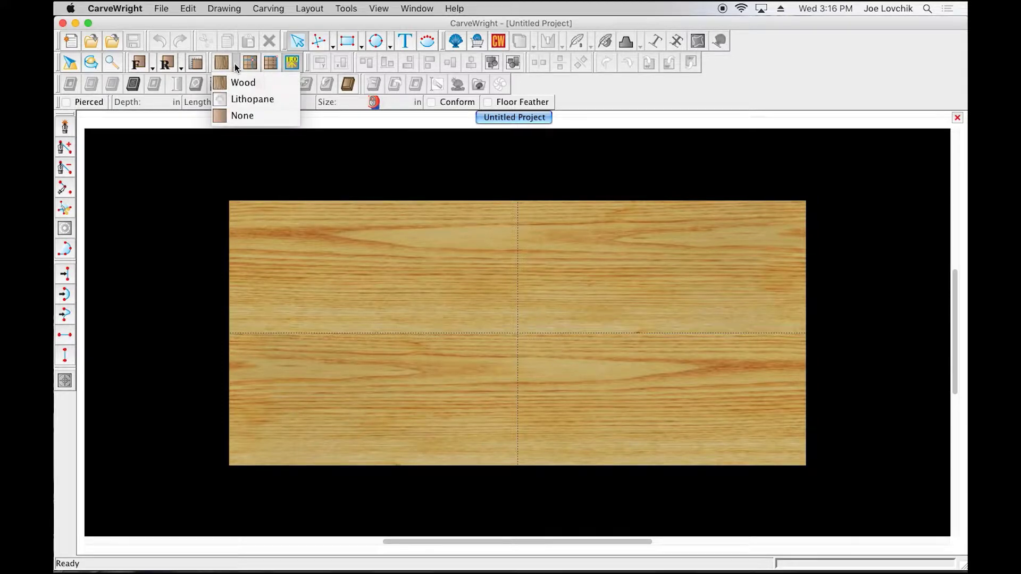
pyautogui.click(234, 116)
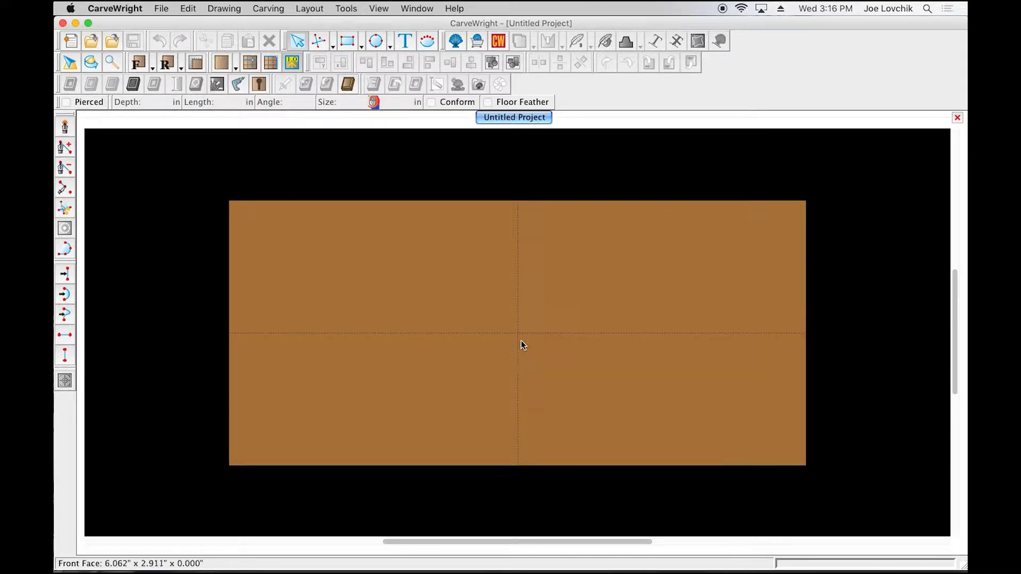
pyautogui.scroll(2, 521, 345)
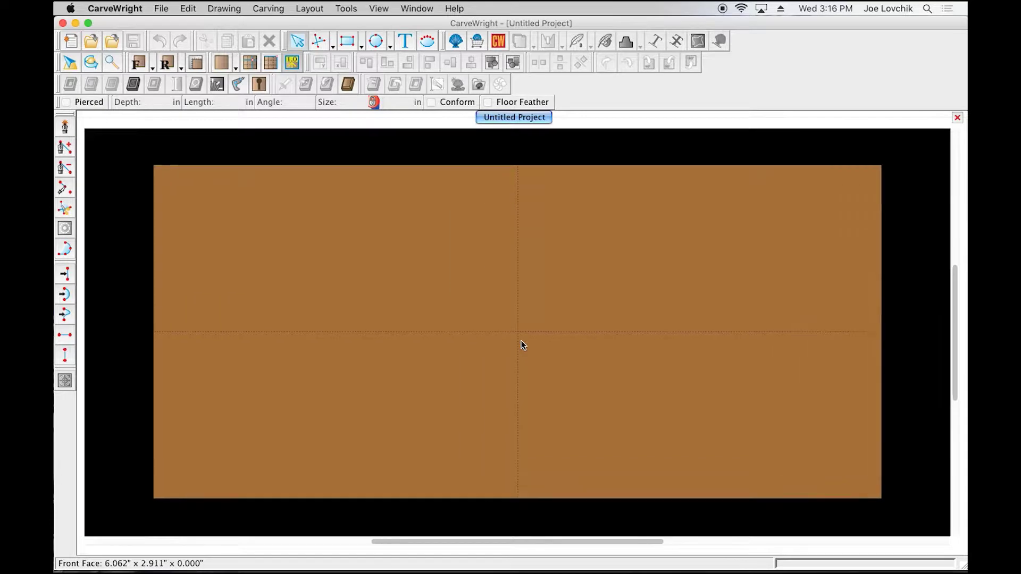
pyautogui.click(404, 43)
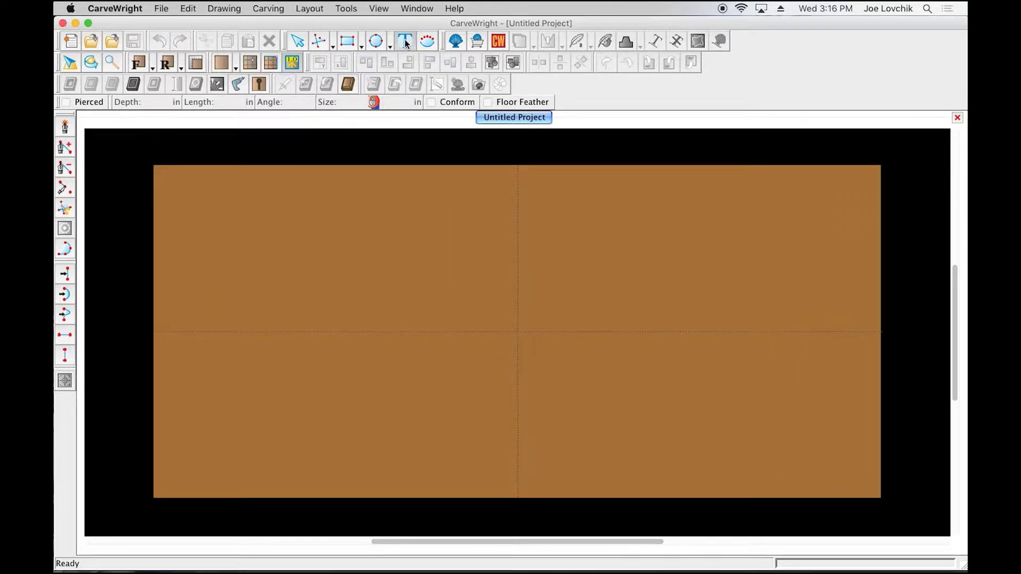
pyautogui.click(555, 291)
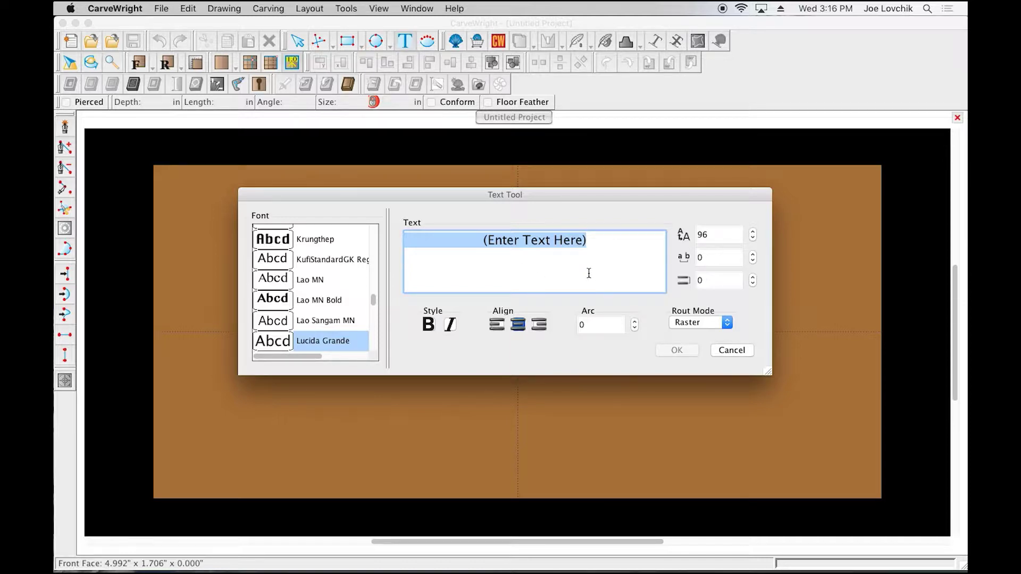
# Enter RASTER as the text, select it, and scroll down the Font list.
pyautogui.write('RASTER')
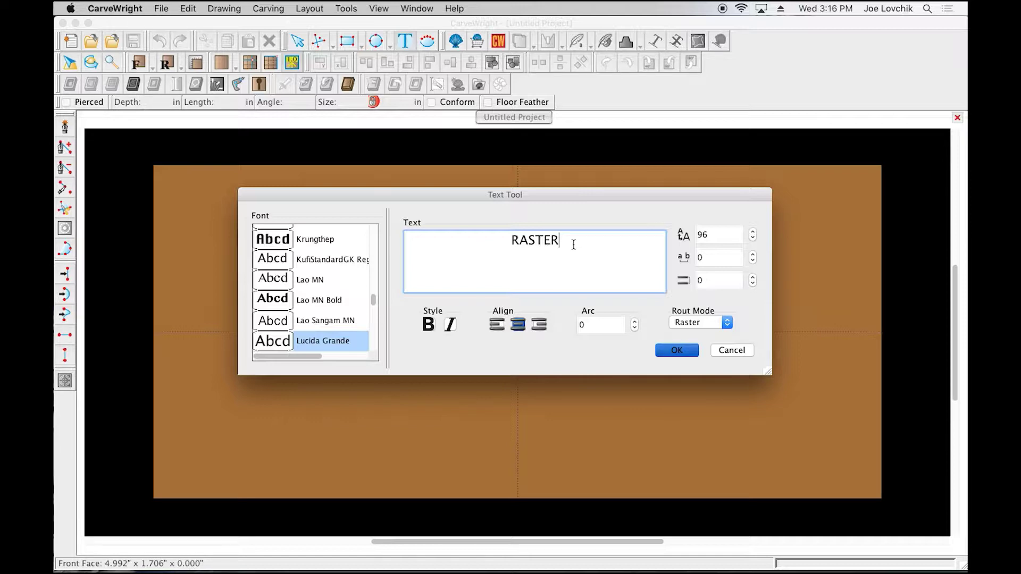
pyautogui.moveTo(564, 242); pyautogui.dragTo(510, 244)
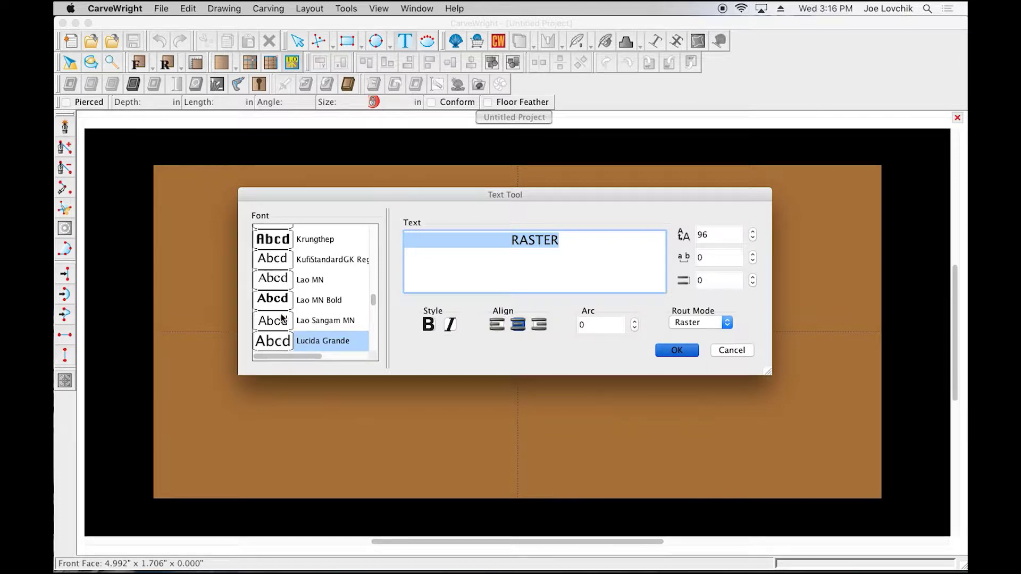
pyautogui.scroll(2, 282, 318)
pyautogui.scroll(-8, 282, 318)
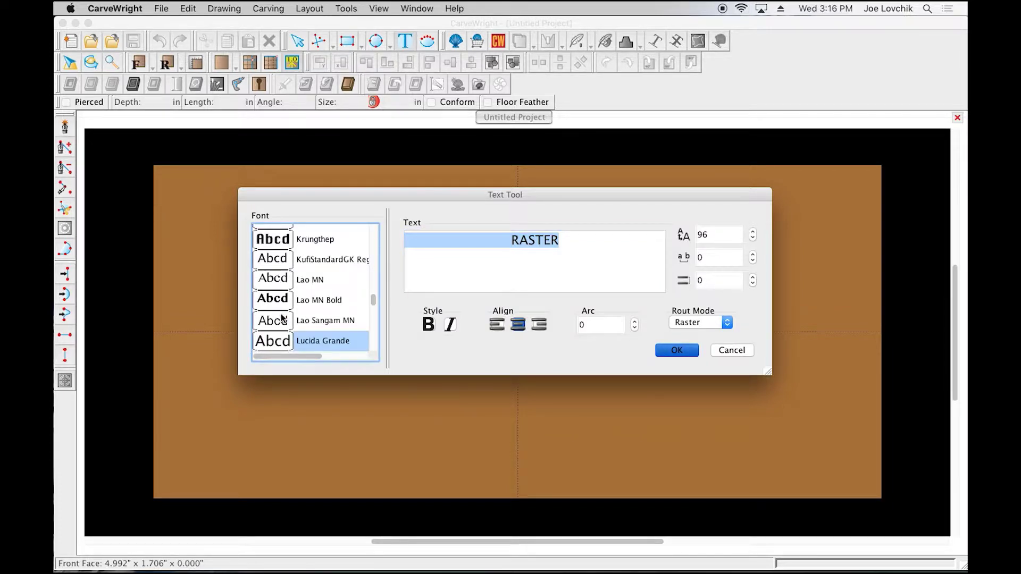
pyautogui.scroll(-5, 282, 318)
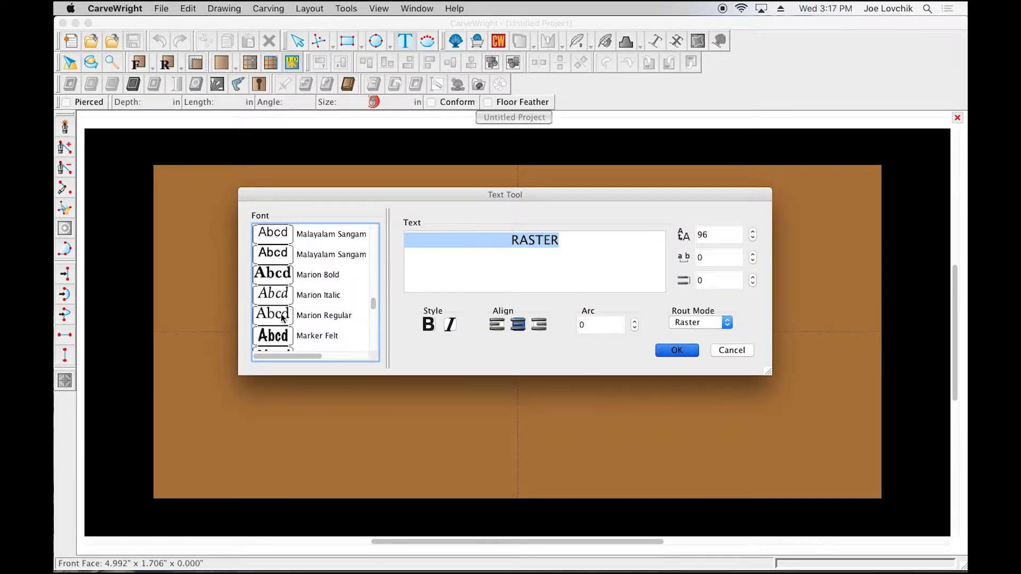
pyautogui.scroll(-4, 282, 318)
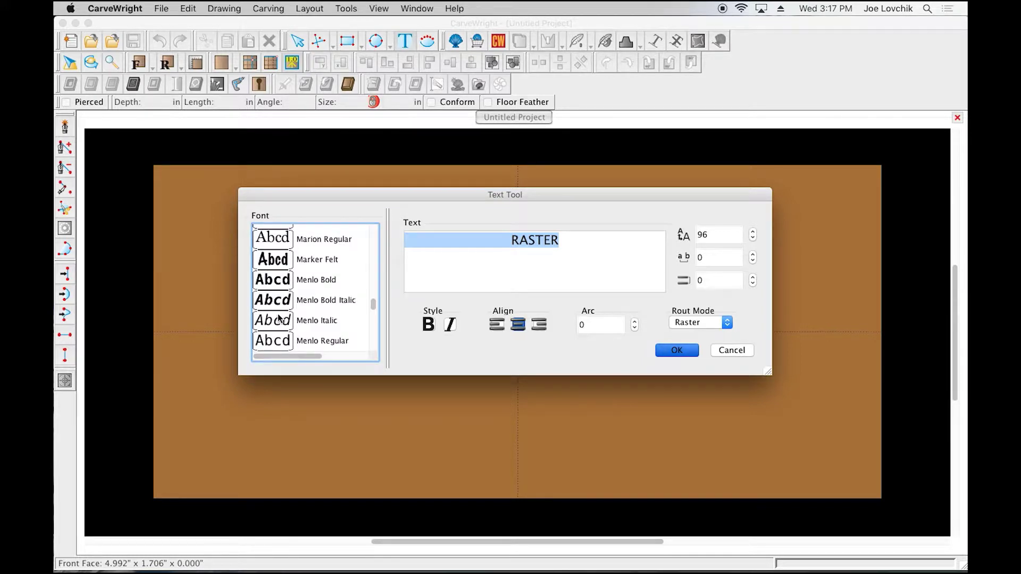
pyautogui.scroll(-7, 282, 318)
pyautogui.scroll(-4, 278, 317)
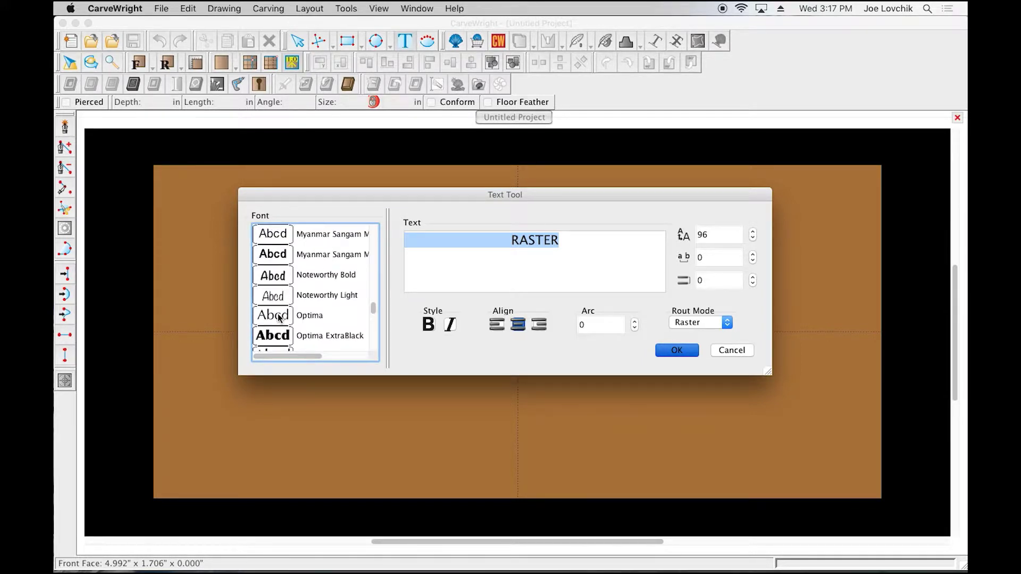
pyautogui.scroll(-10, 277, 335)
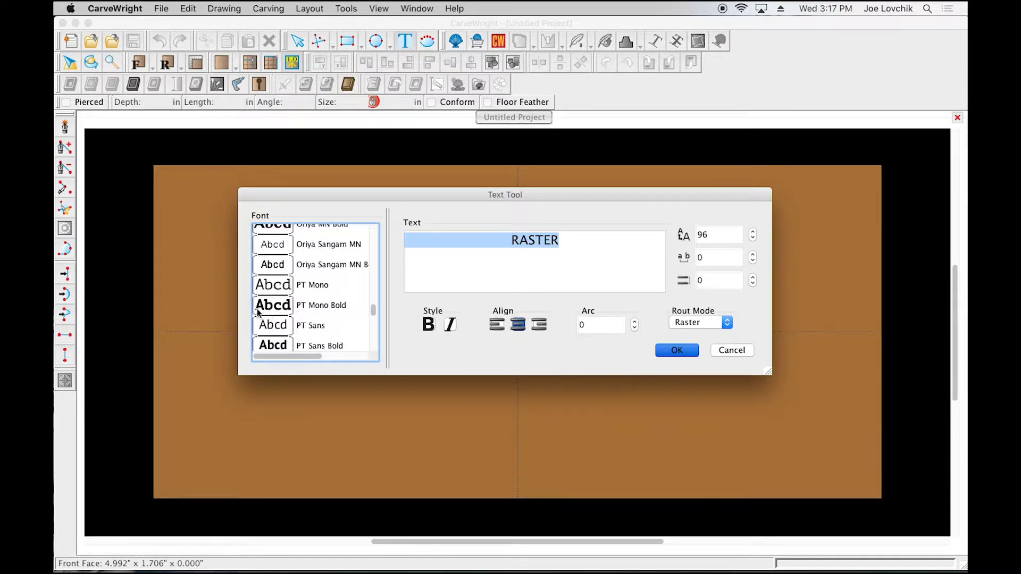
# Set RASTER's font to PT Mono Bold with italics turned off.
pyautogui.click(276, 308)
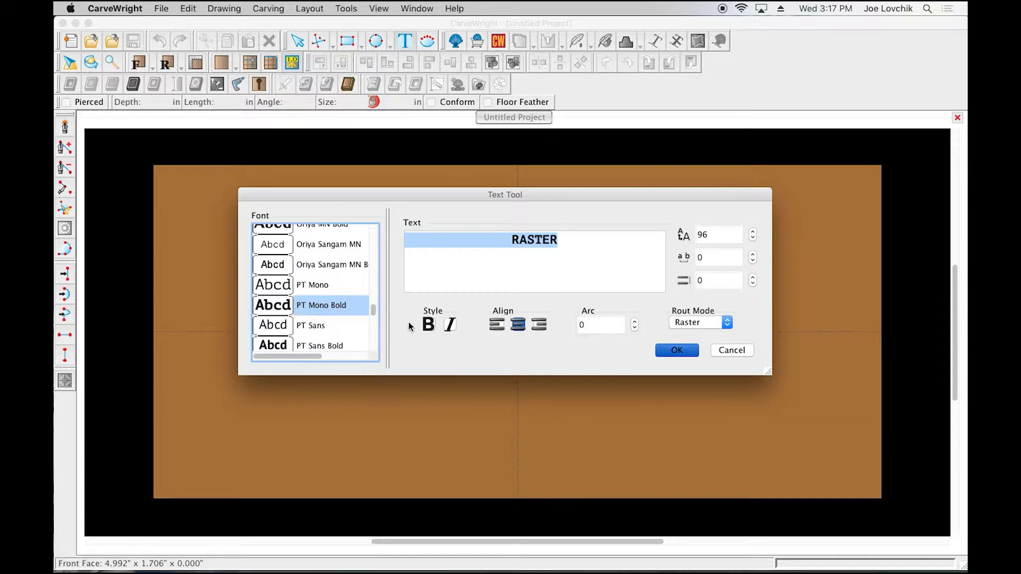
pyautogui.click(449, 327)
pyautogui.click(429, 325)
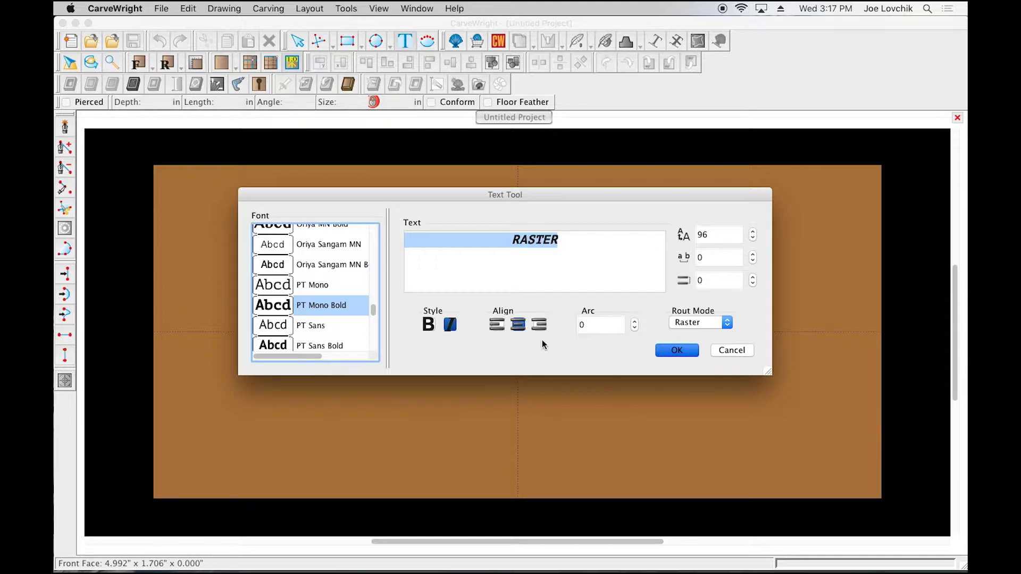
pyautogui.press('super+i')
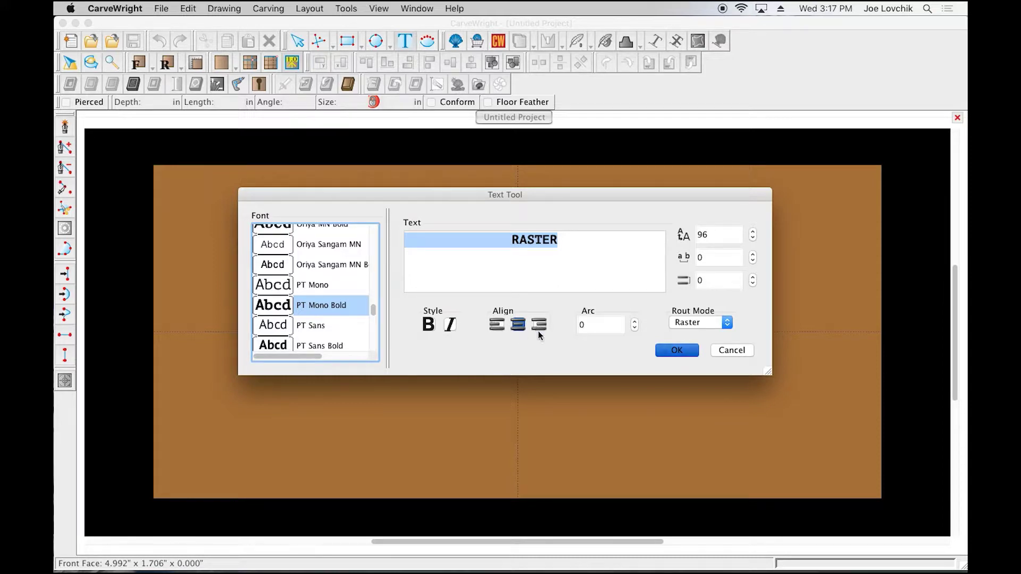
# Set the text arc to 40.
pyautogui.click(597, 326)
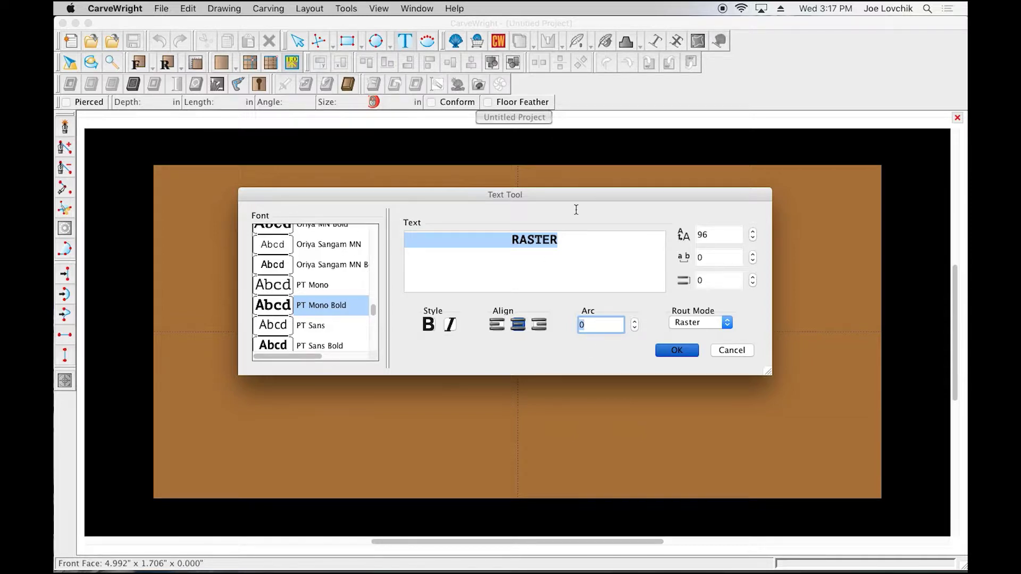
pyautogui.write('4')
pyautogui.press('Tab')
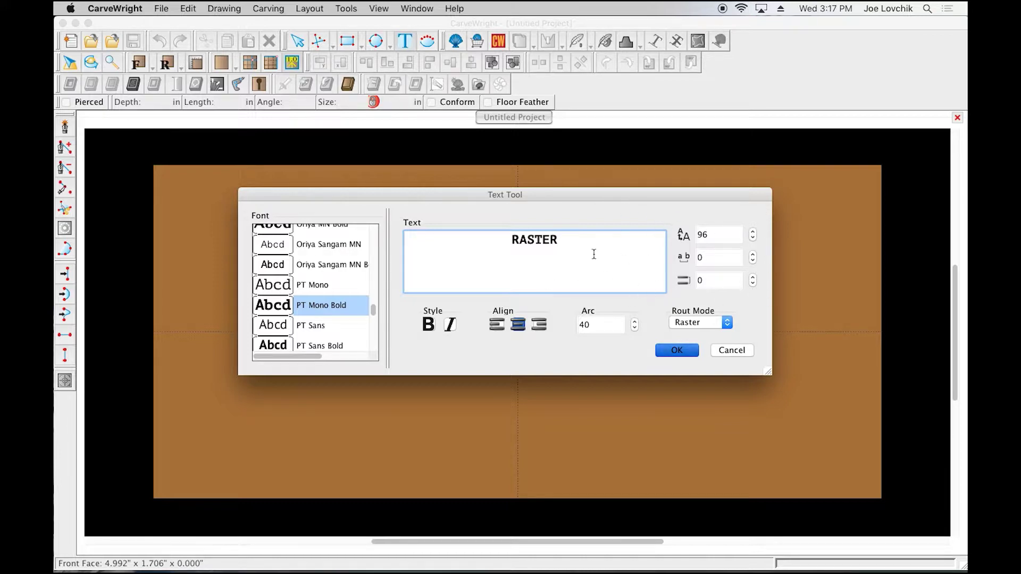
# Turn bold back on and set the letter spacing to 5.
pyautogui.moveTo(565, 192); pyautogui.dragTo(677, 340)
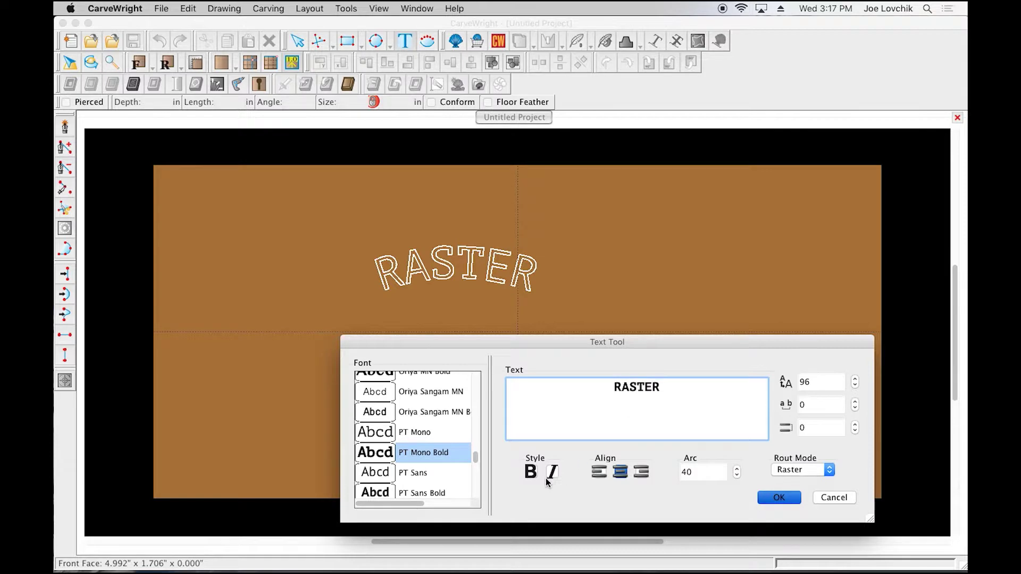
pyautogui.click(530, 471)
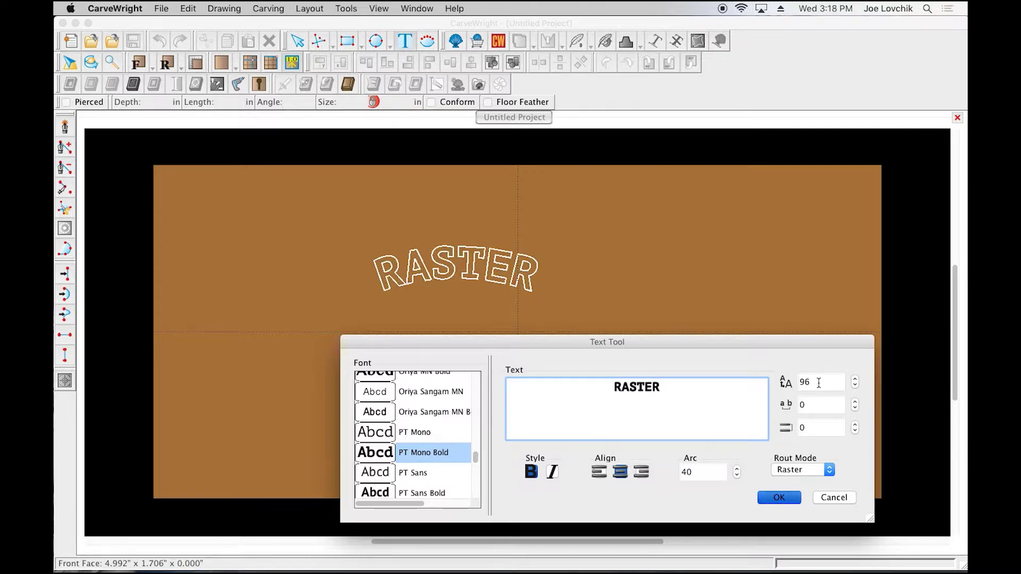
pyautogui.click(812, 407)
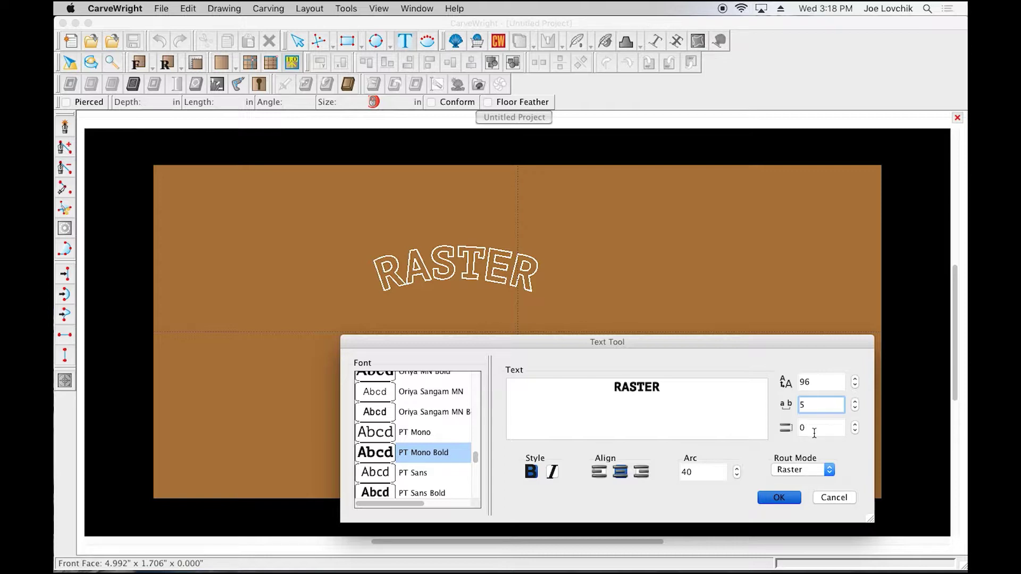
pyautogui.click(814, 434)
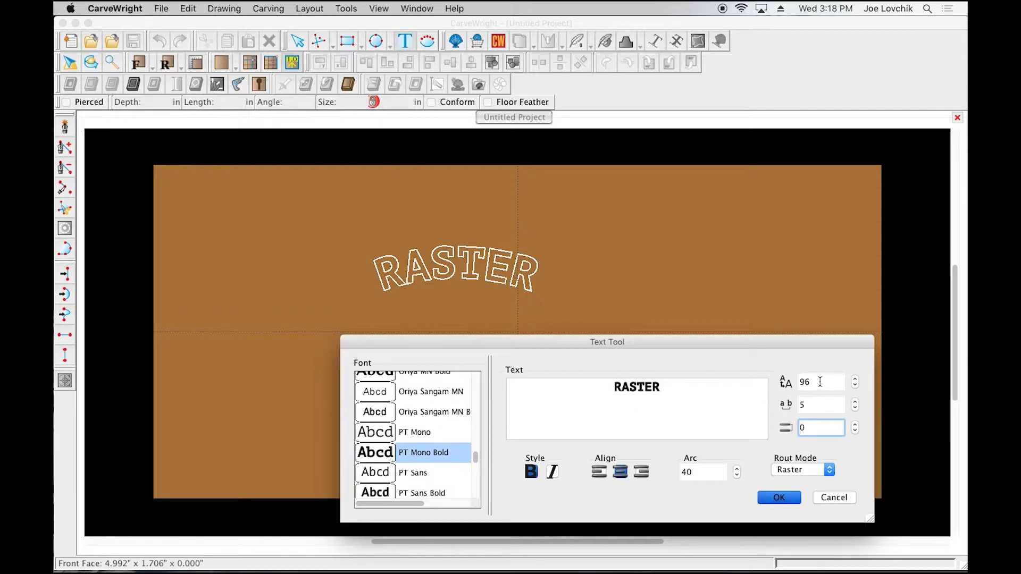
# Set the font size to 120, keep Raster rout mode, and confirm the text.
pyautogui.doubleClick(820, 382)
pyautogui.write('12')
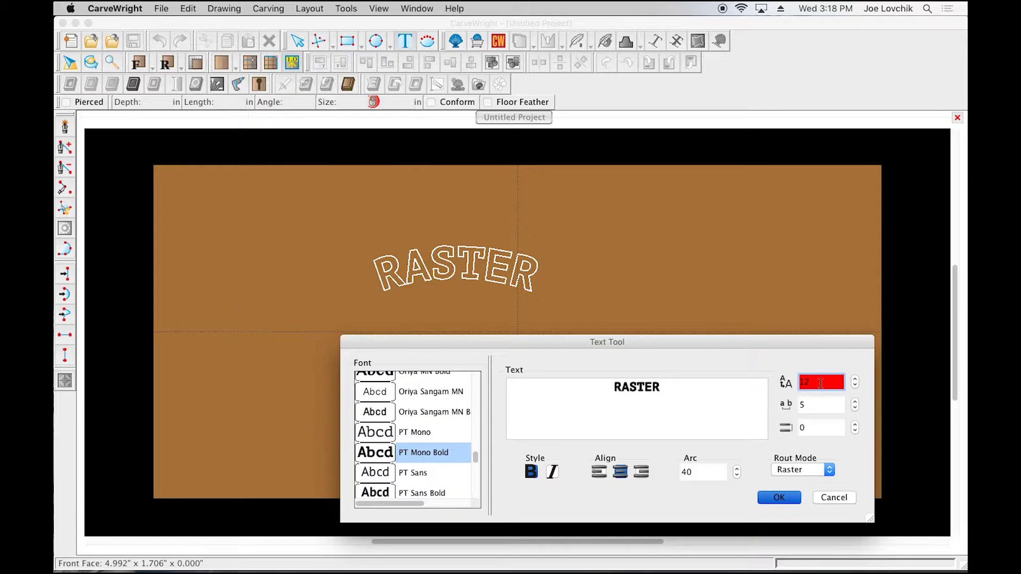
pyautogui.write('0')
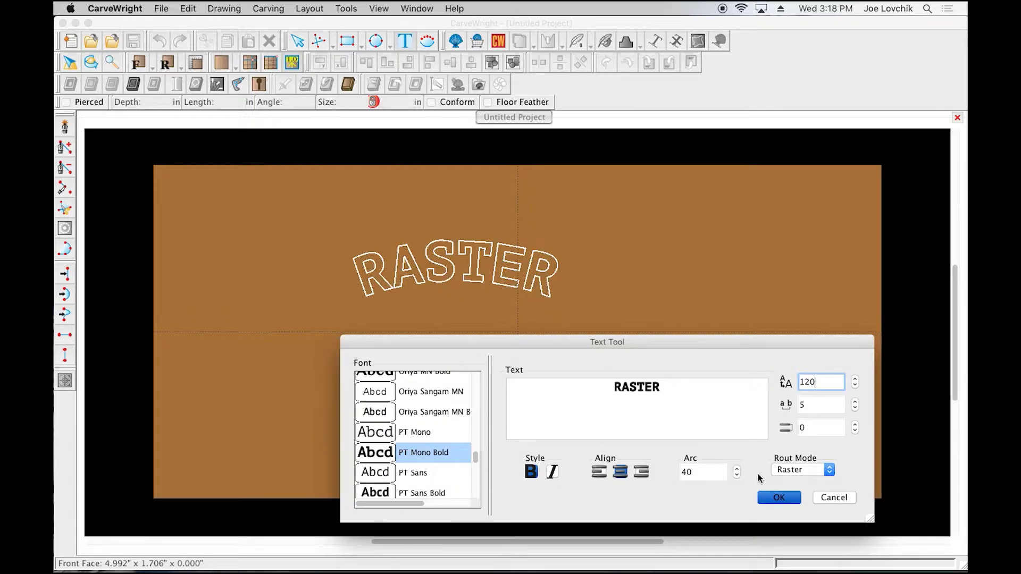
pyautogui.click(819, 468)
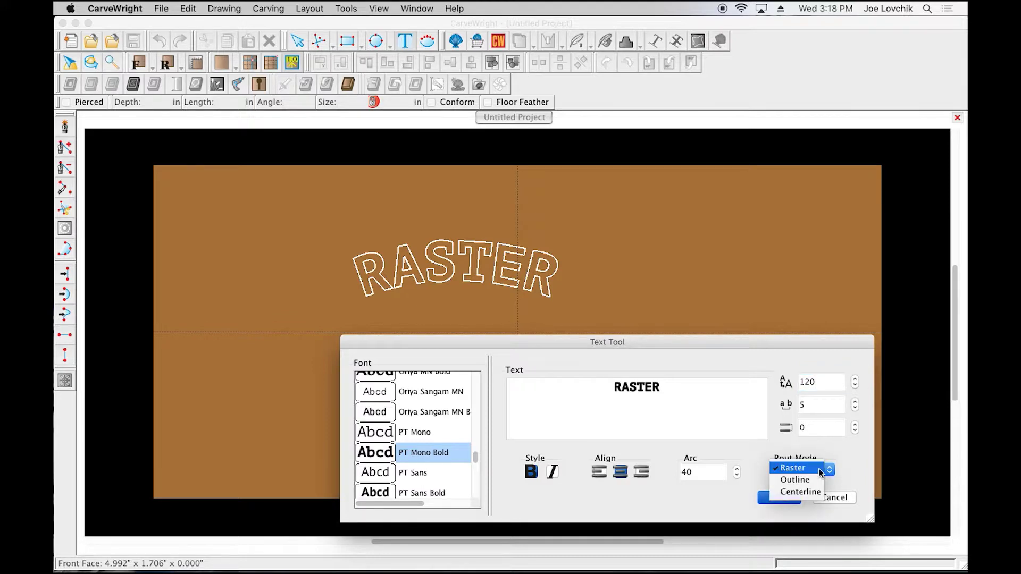
pyautogui.click(856, 468)
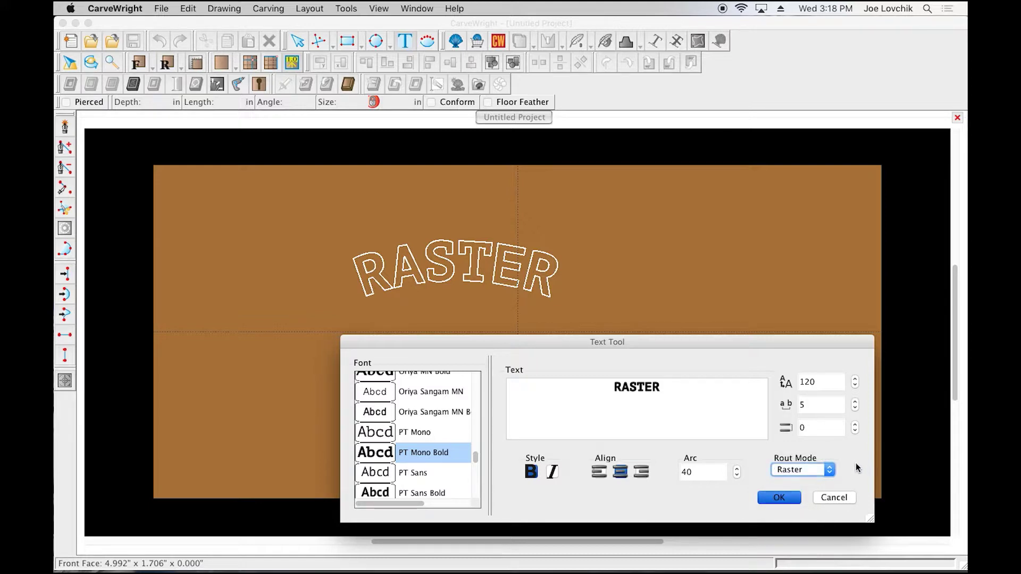
pyautogui.click(781, 499)
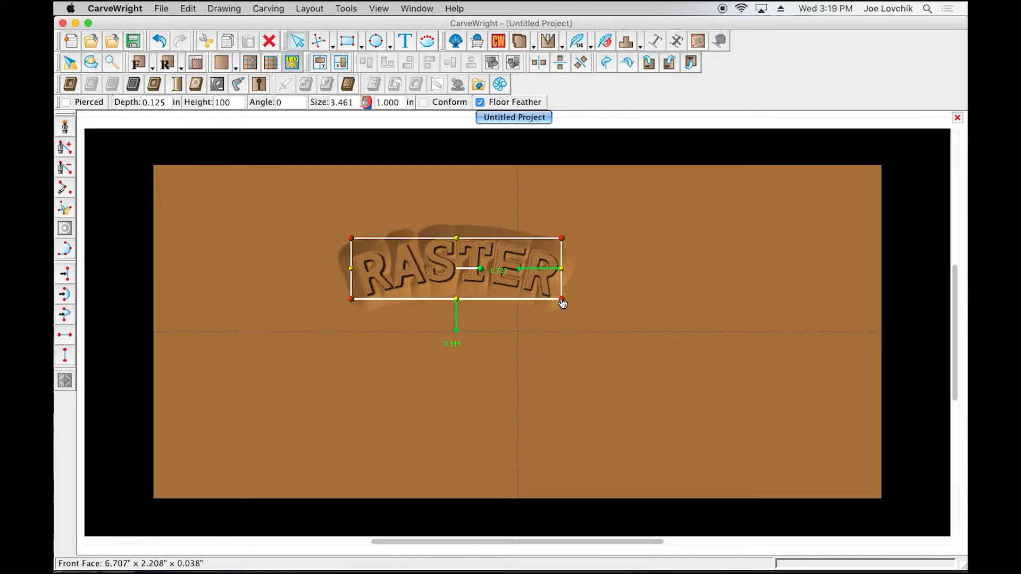
# Enlarge the arched RASTER carving proportionally and move it near the board's top.
pyautogui.moveTo(563, 303); pyautogui.dragTo(654, 359)
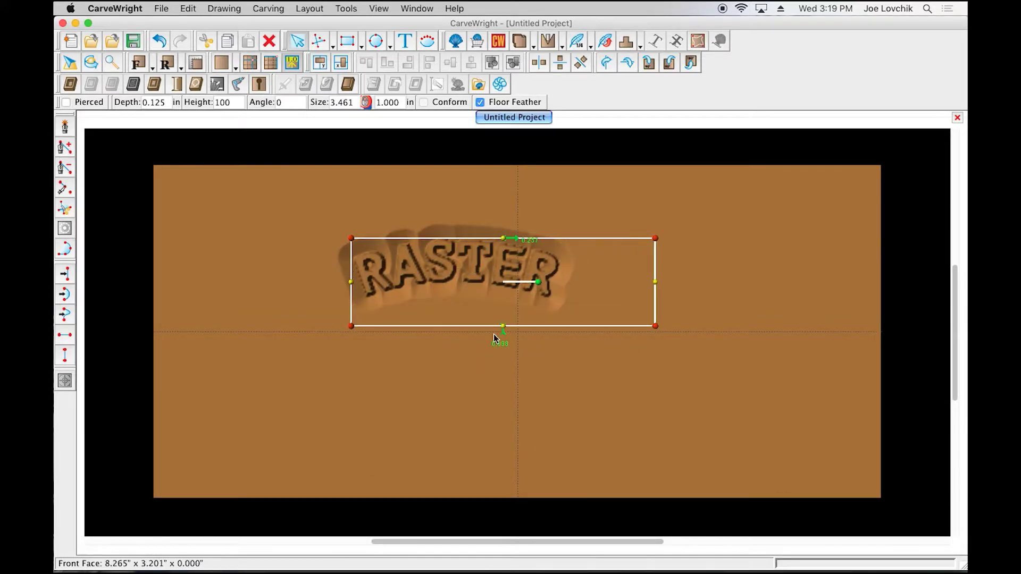
pyautogui.moveTo(507, 293); pyautogui.dragTo(512, 257)
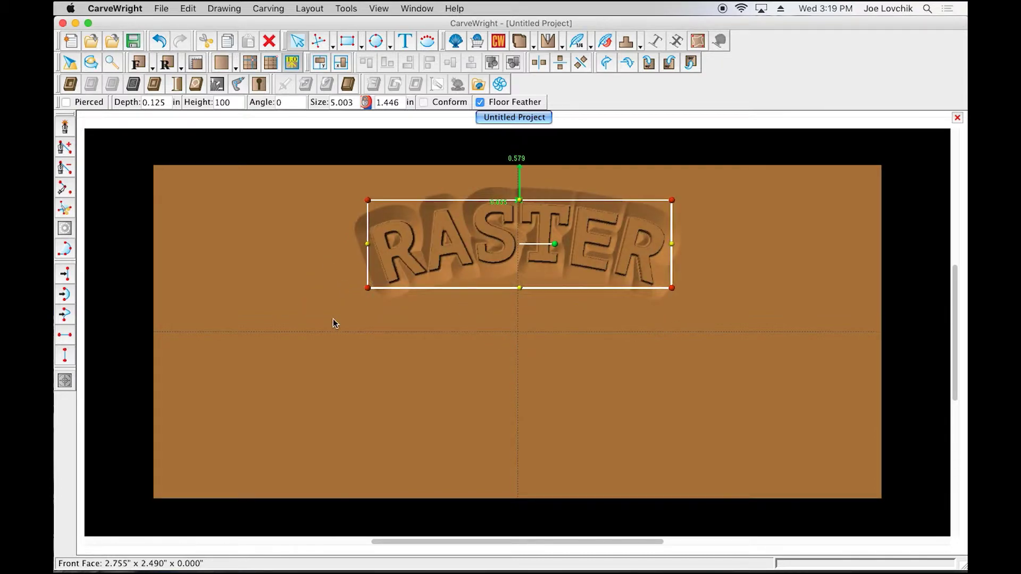
pyautogui.moveTo(505, 256); pyautogui.dragTo(500, 261)
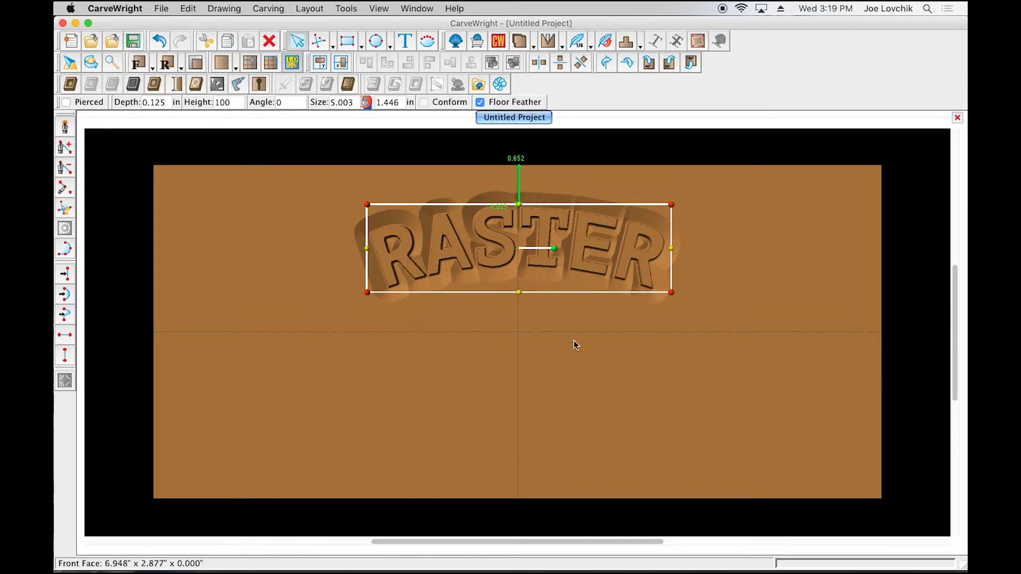
pyautogui.click(330, 196)
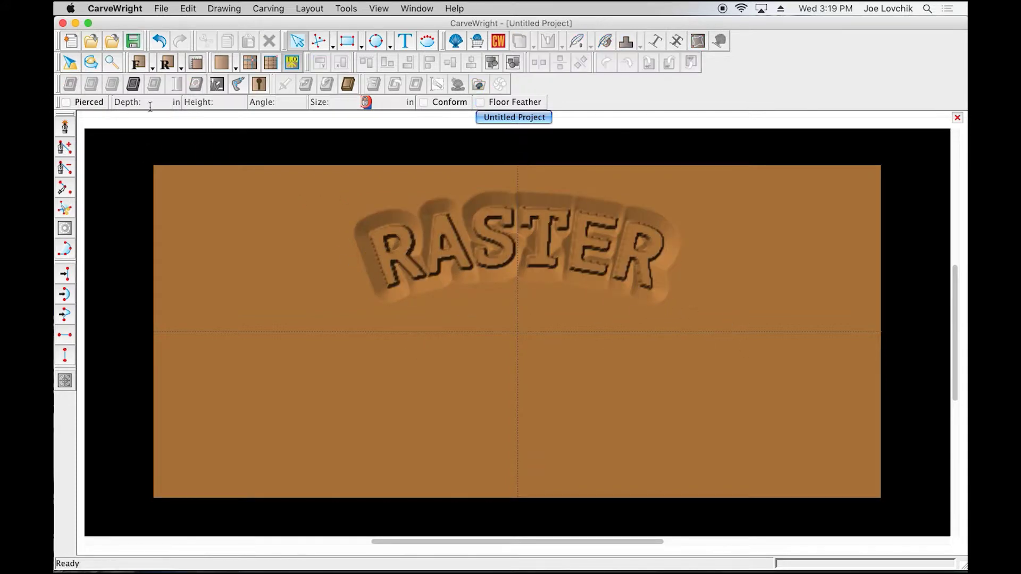
pyautogui.click(405, 43)
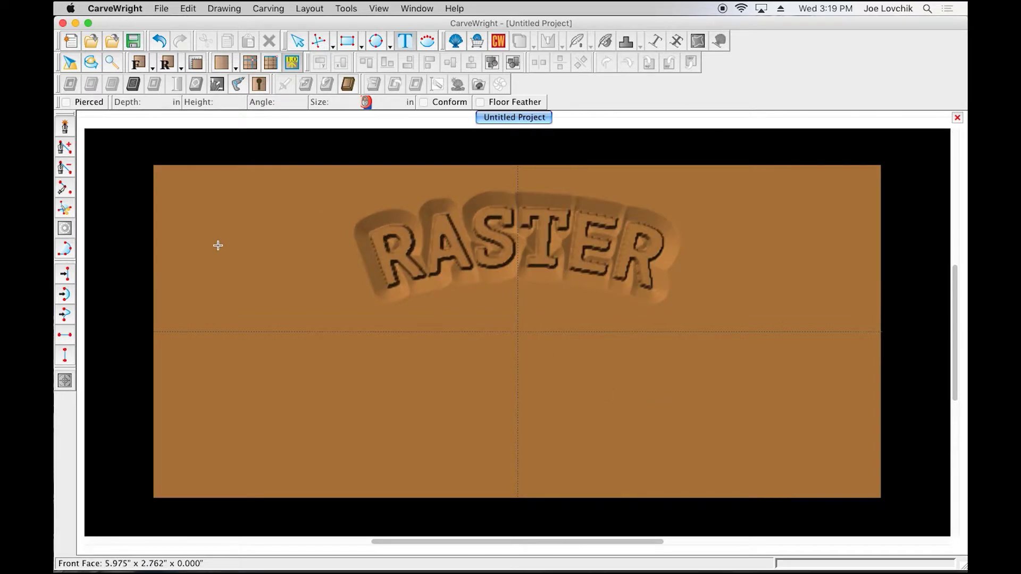
# Add the text OUTLINEE below RASTER using the Outline rout mode.
pyautogui.click(406, 42)
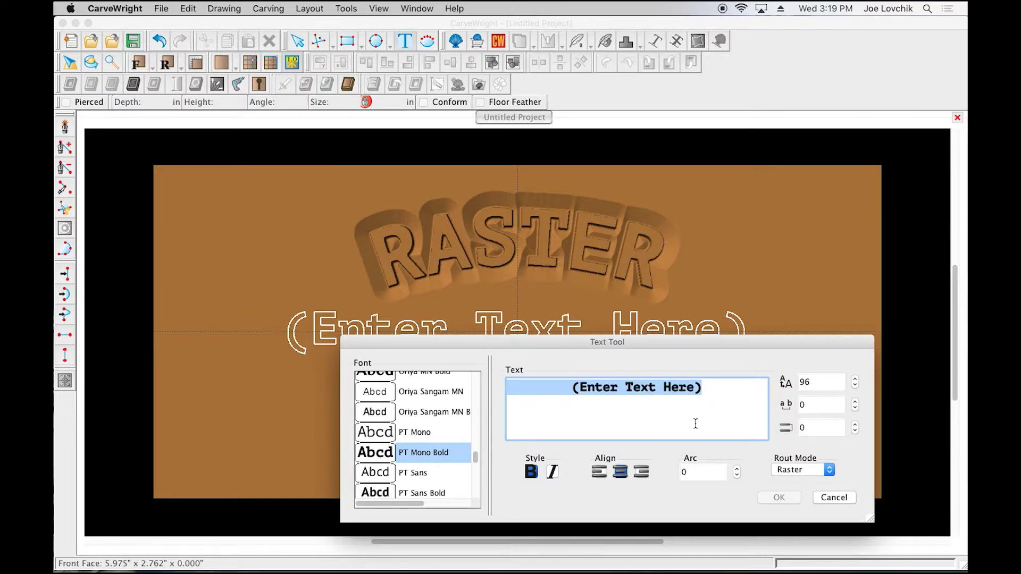
pyautogui.write('0')
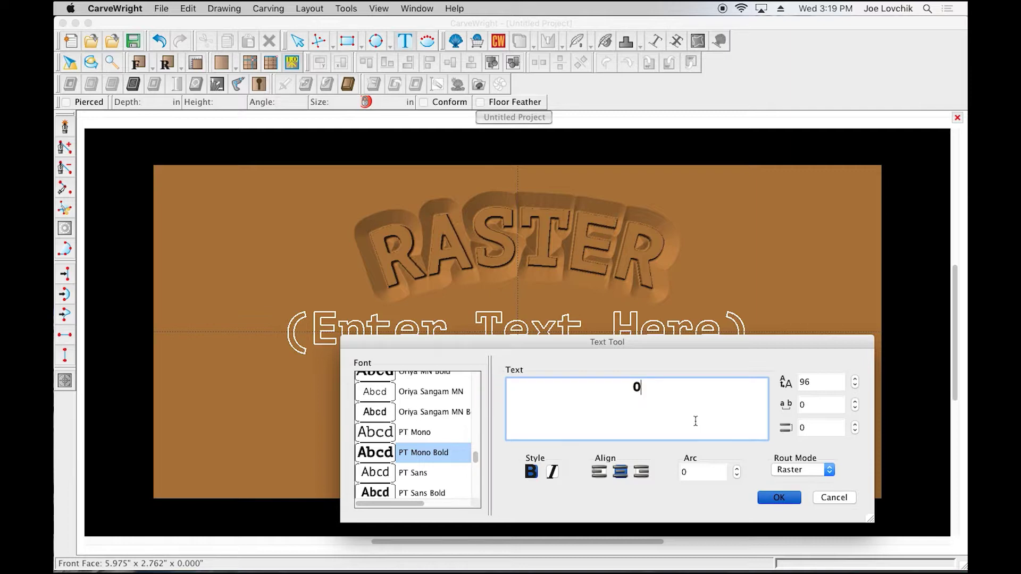
pyautogui.write('UTLINE')
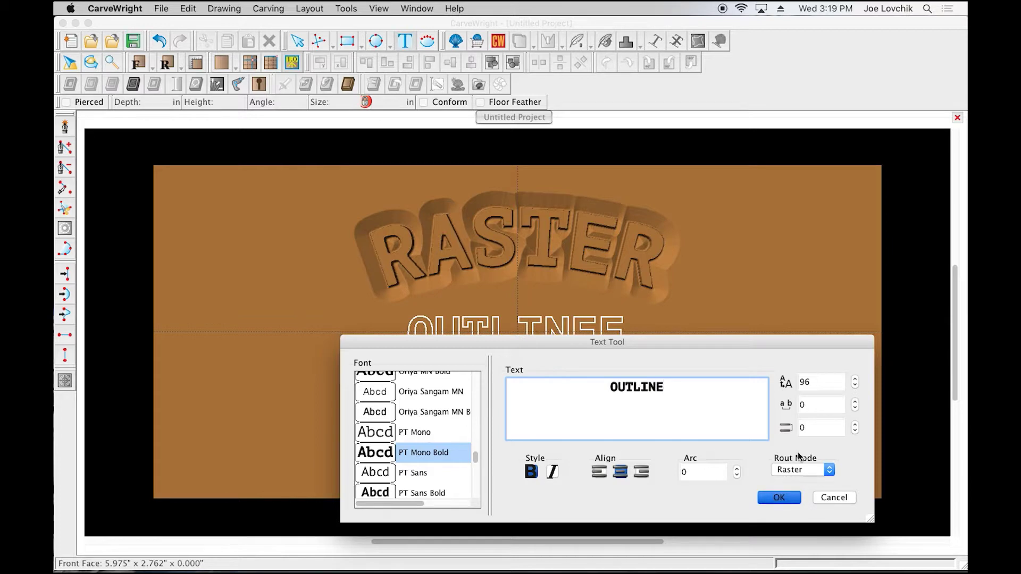
pyautogui.click(818, 470)
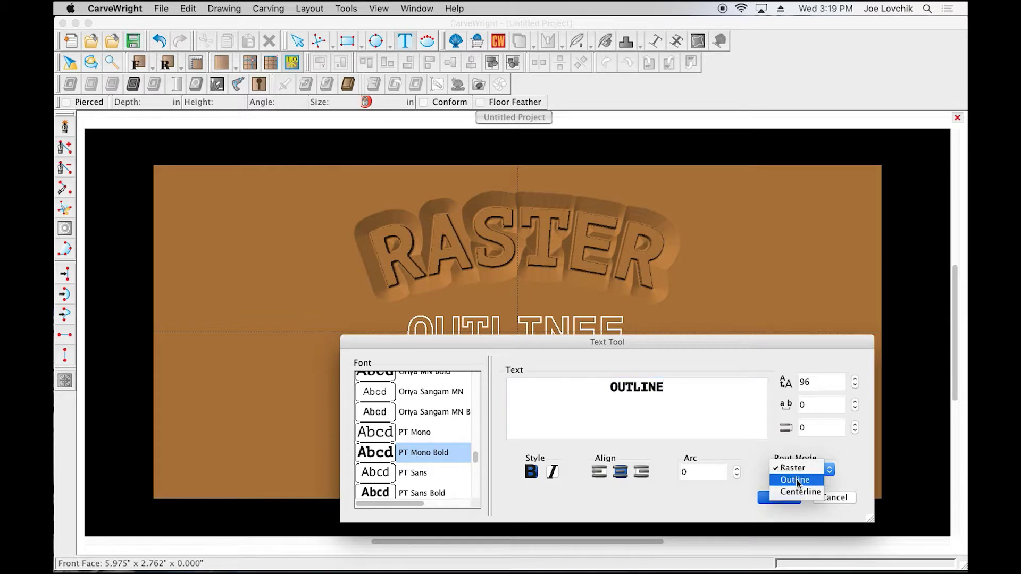
pyautogui.click(796, 479)
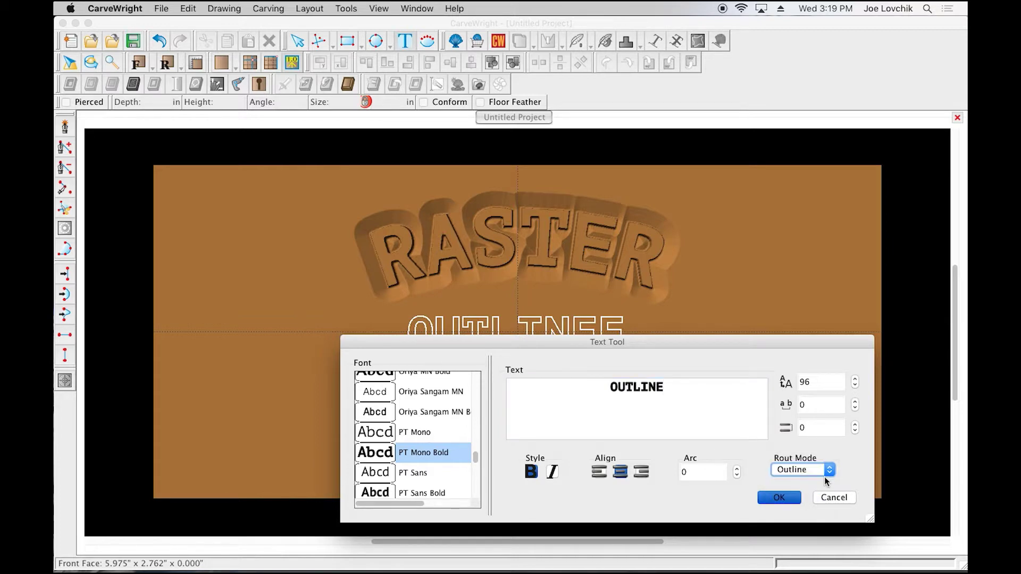
pyautogui.click(779, 498)
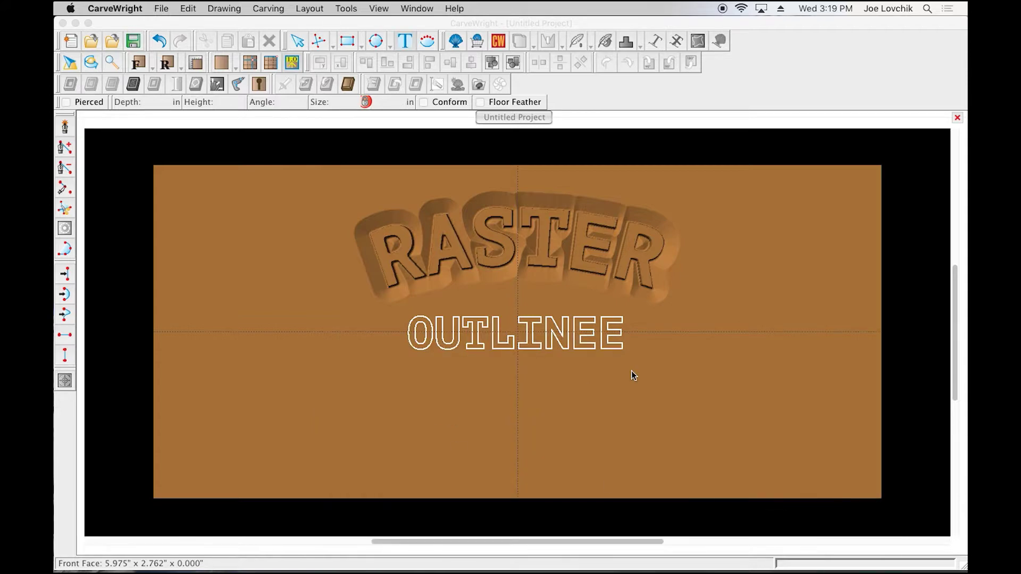
# Enlarge OUTLINEE and centre it on the board's centre line.
pyautogui.click(513, 317)
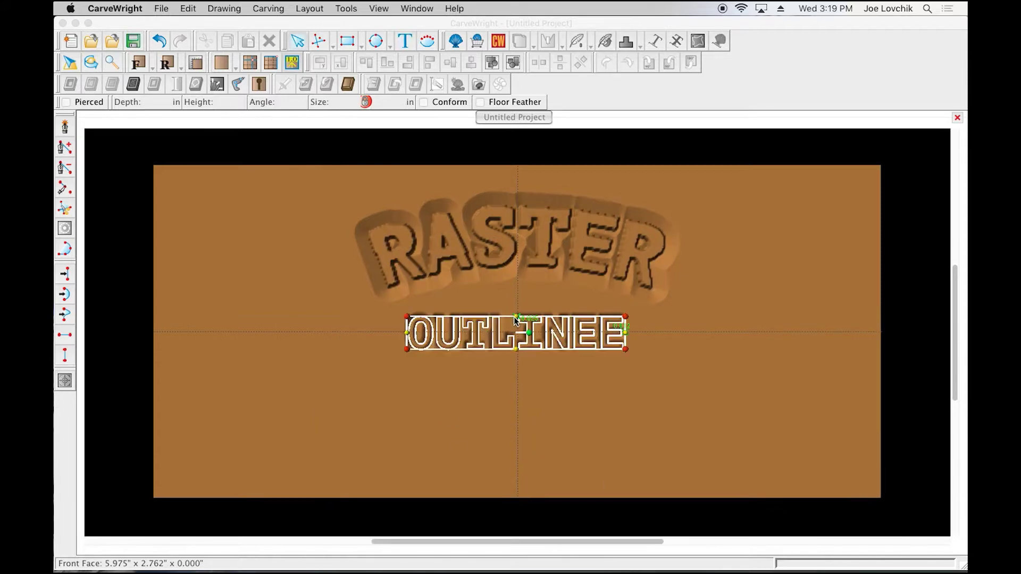
pyautogui.click(666, 343)
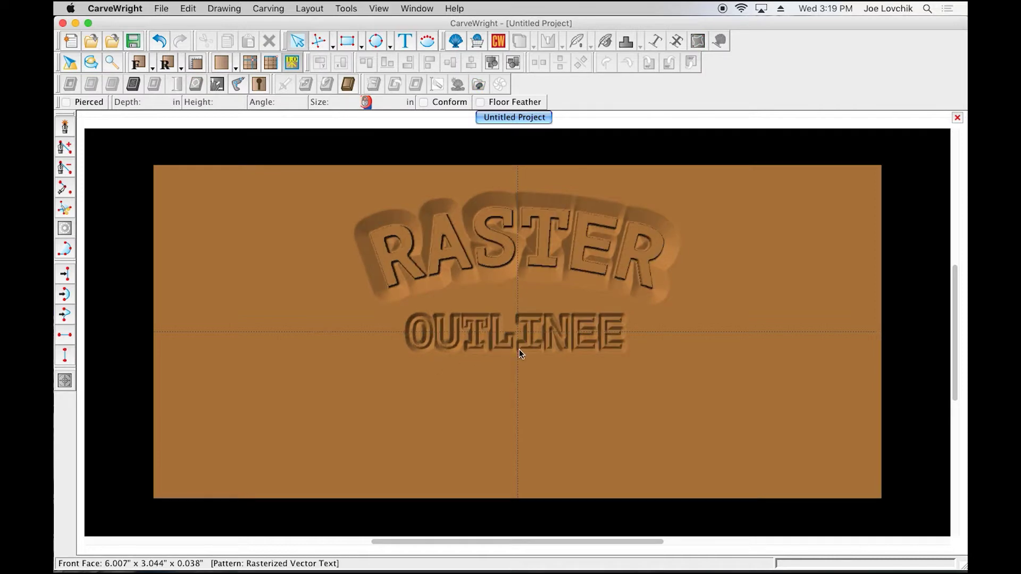
pyautogui.scroll(3, 544, 339)
pyautogui.scroll(2, 544, 340)
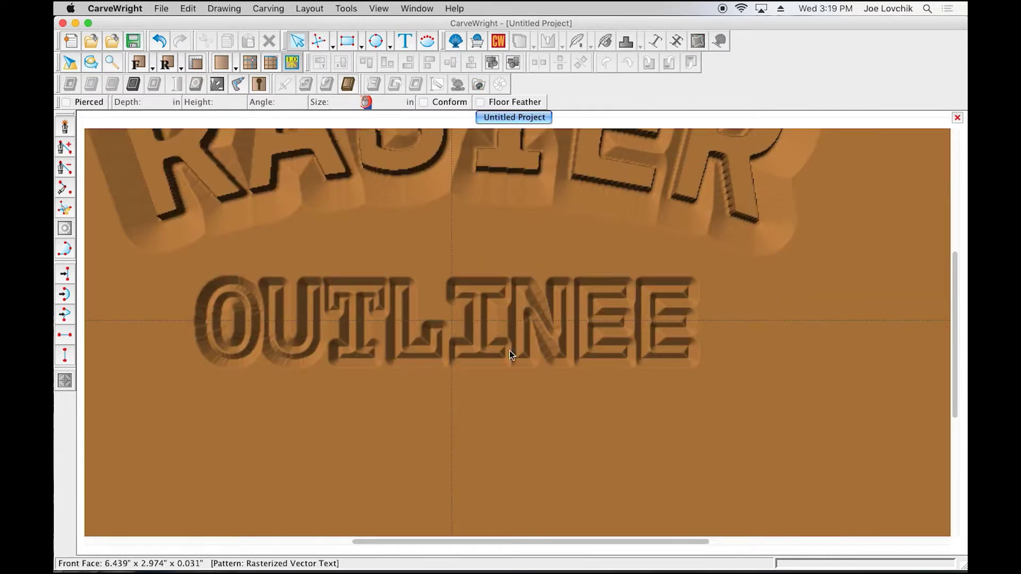
pyautogui.click(561, 336)
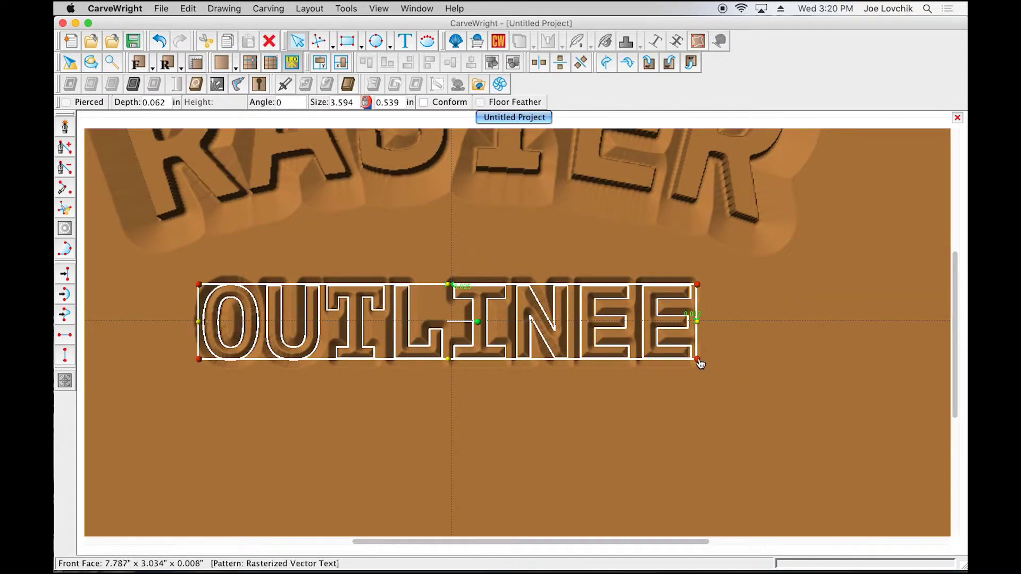
pyautogui.moveTo(698, 359); pyautogui.dragTo(950, 471)
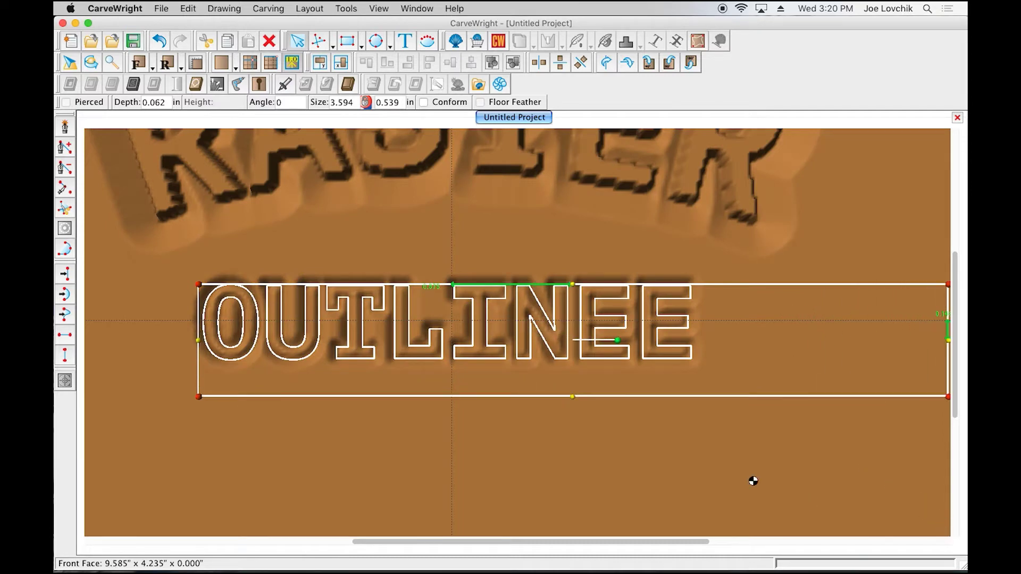
pyautogui.moveTo(630, 367); pyautogui.dragTo(505, 366)
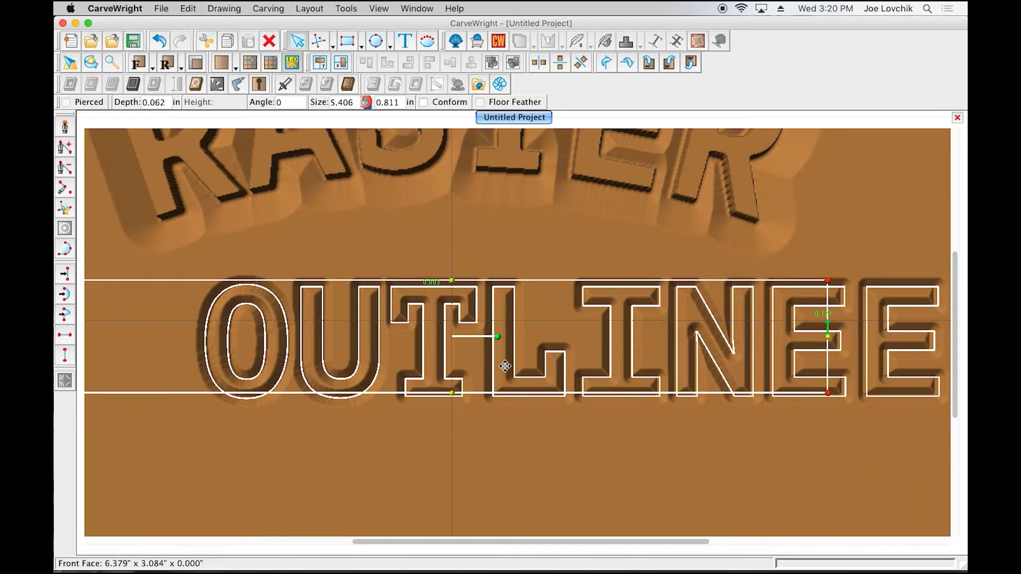
pyautogui.click(340, 437)
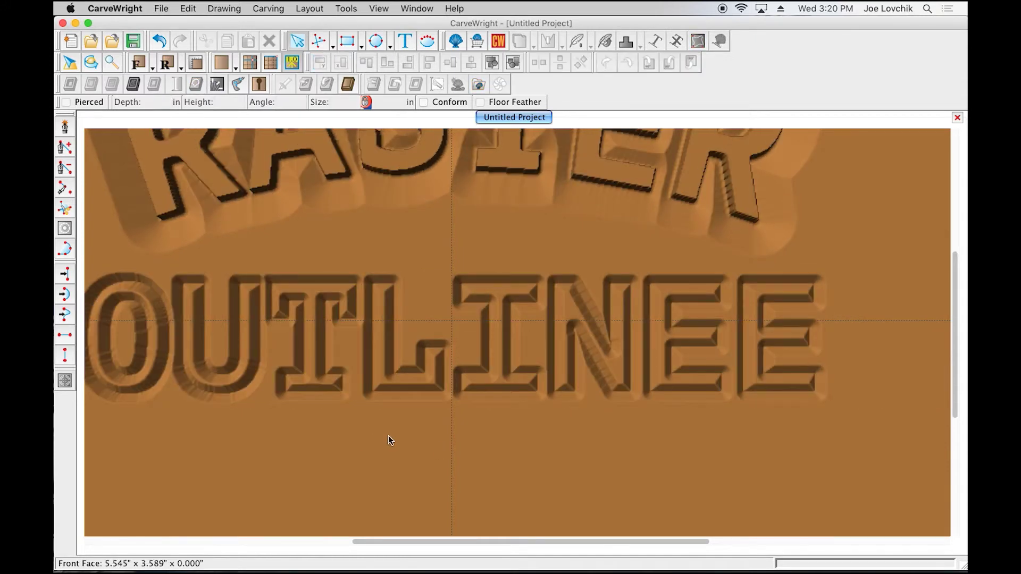
pyautogui.scroll(-3, 388, 435)
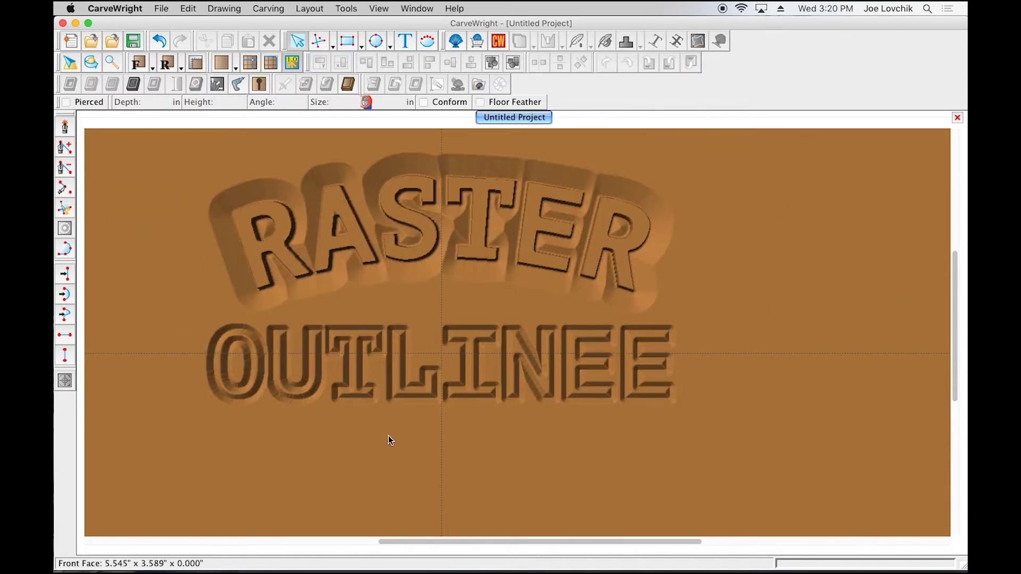
# Deselect OUTLINEE, adjust the zoom, and pick the Text tool for another line.
pyautogui.scroll(-2, 349, 441)
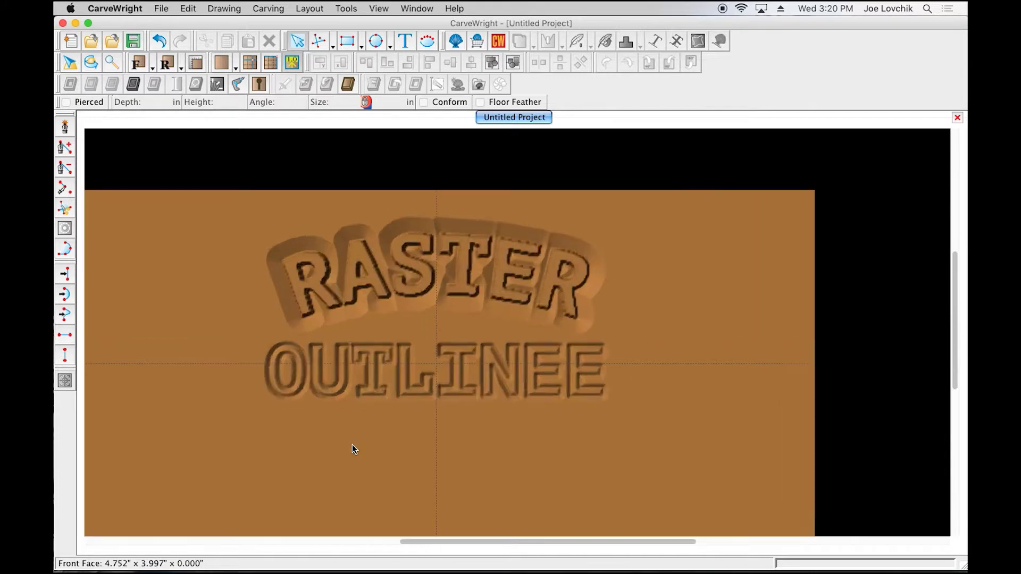
pyautogui.scroll(-1, 413, 444)
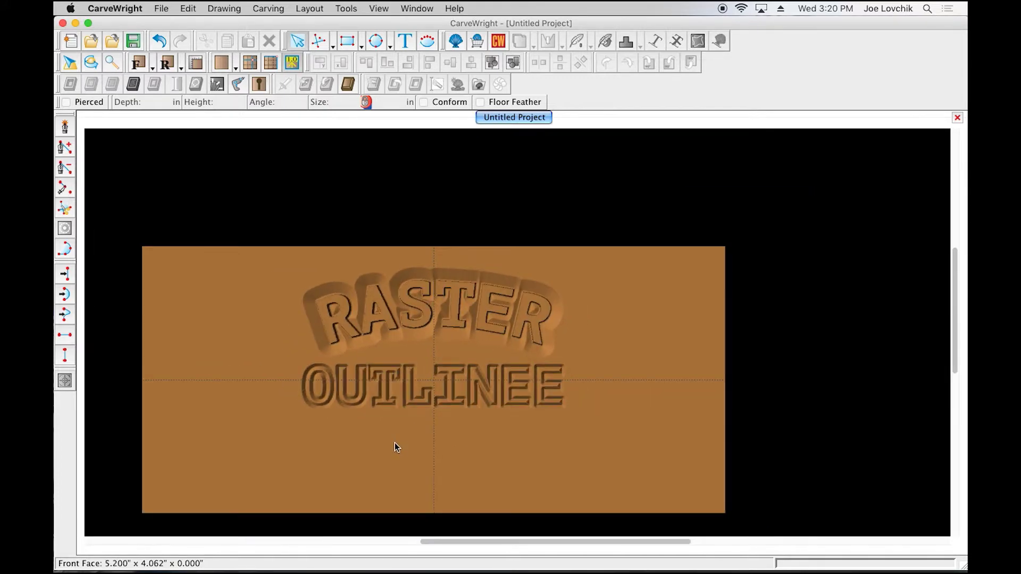
pyautogui.scroll(1, 394, 442)
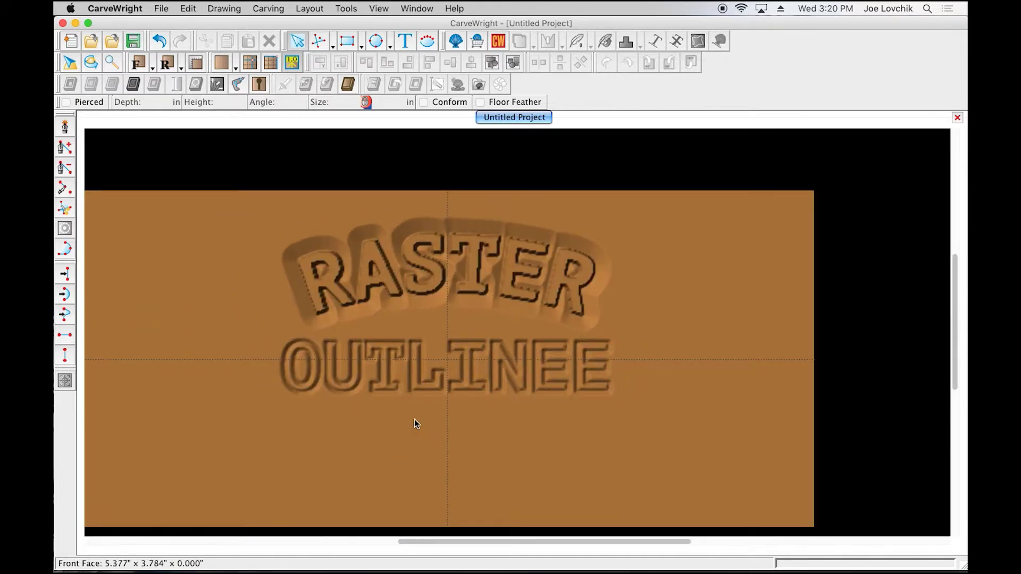
pyautogui.click(437, 390)
pyautogui.click(272, 432)
pyautogui.click(405, 41)
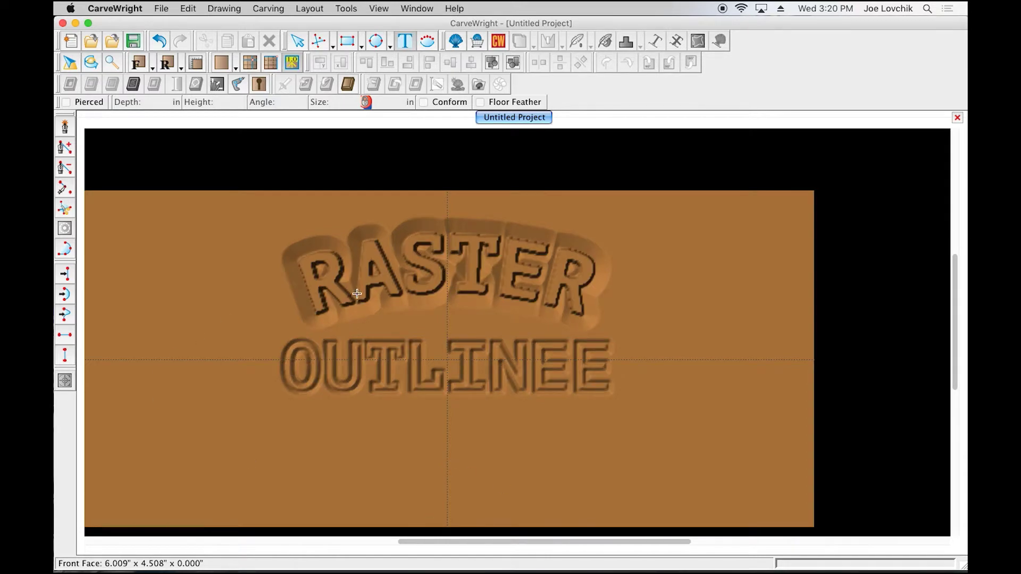
# Place text reading CENTERLINE below OUTLINEE with Centerline rout mode.
pyautogui.click(416, 364)
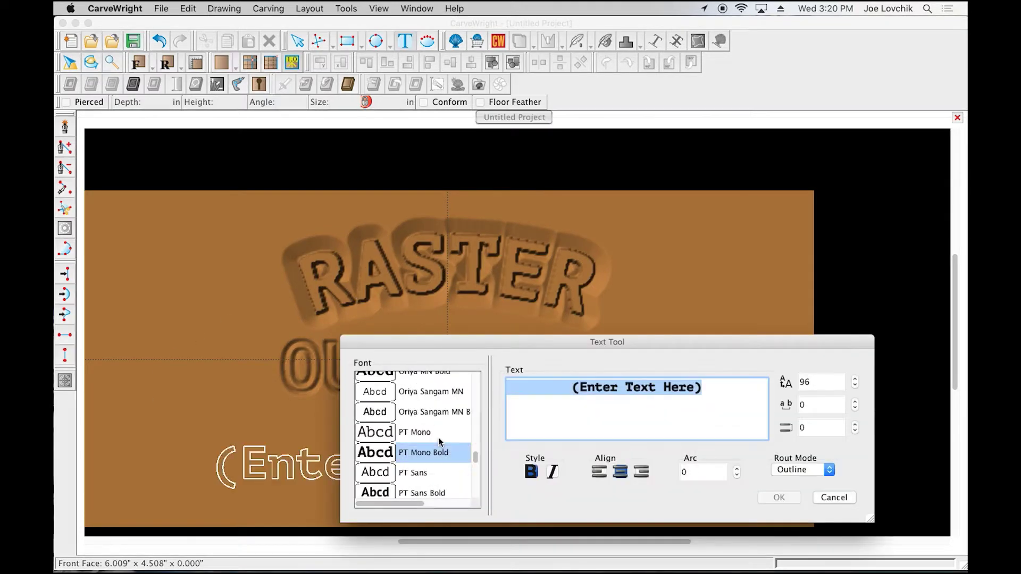
pyautogui.write('C')
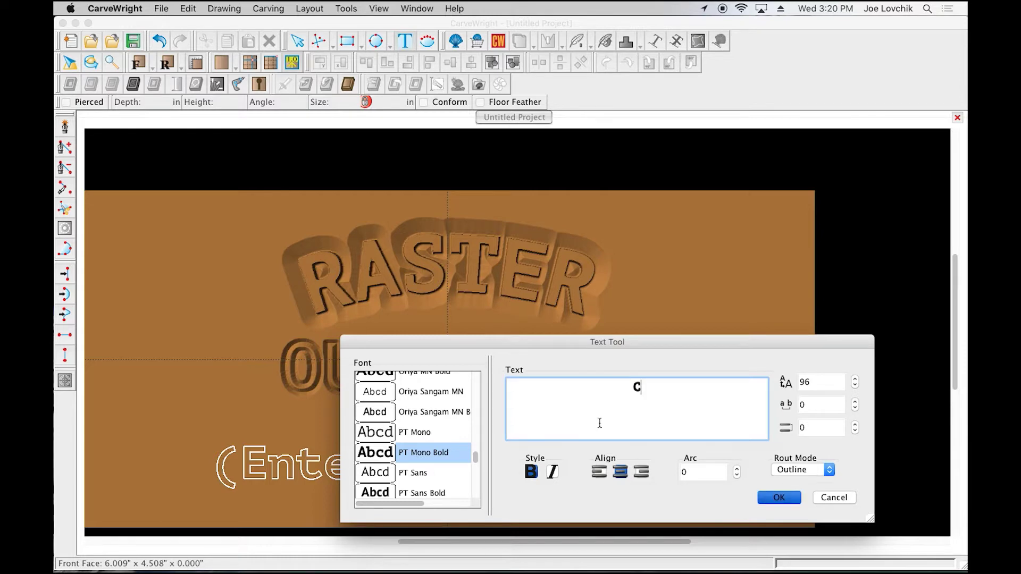
pyautogui.write('ENTE')
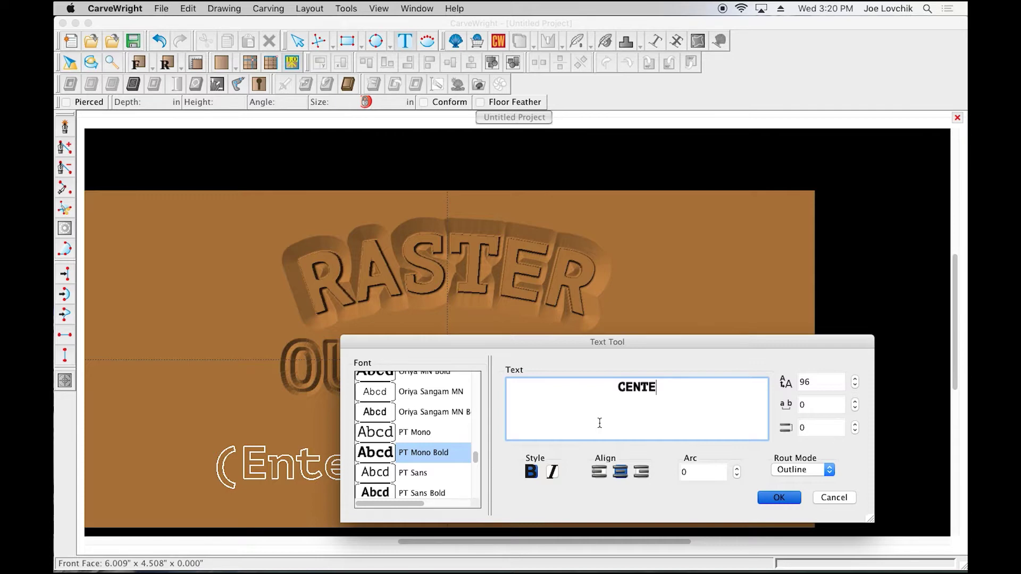
pyautogui.write('RLINE')
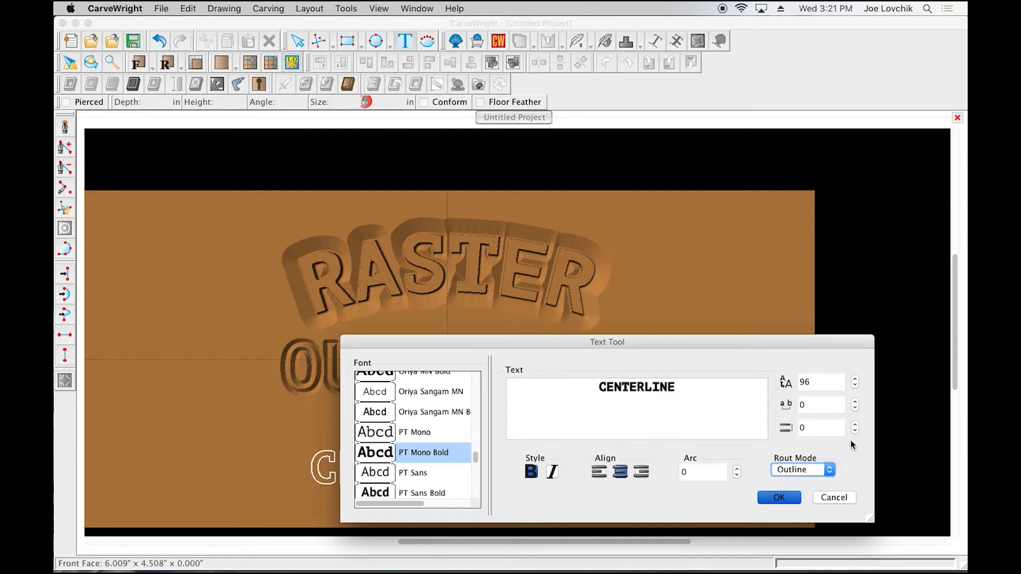
pyautogui.click(821, 468)
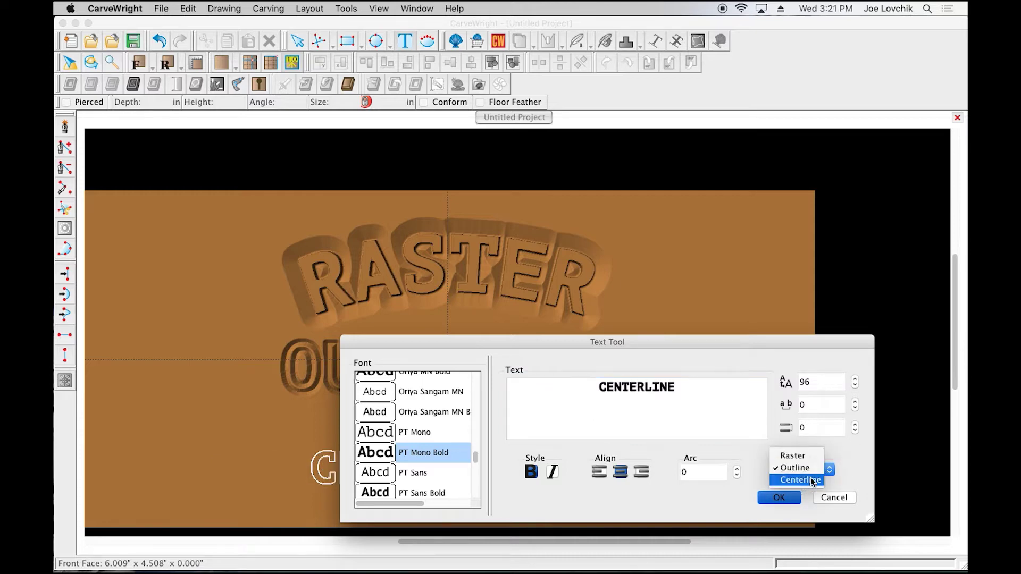
pyautogui.click(802, 480)
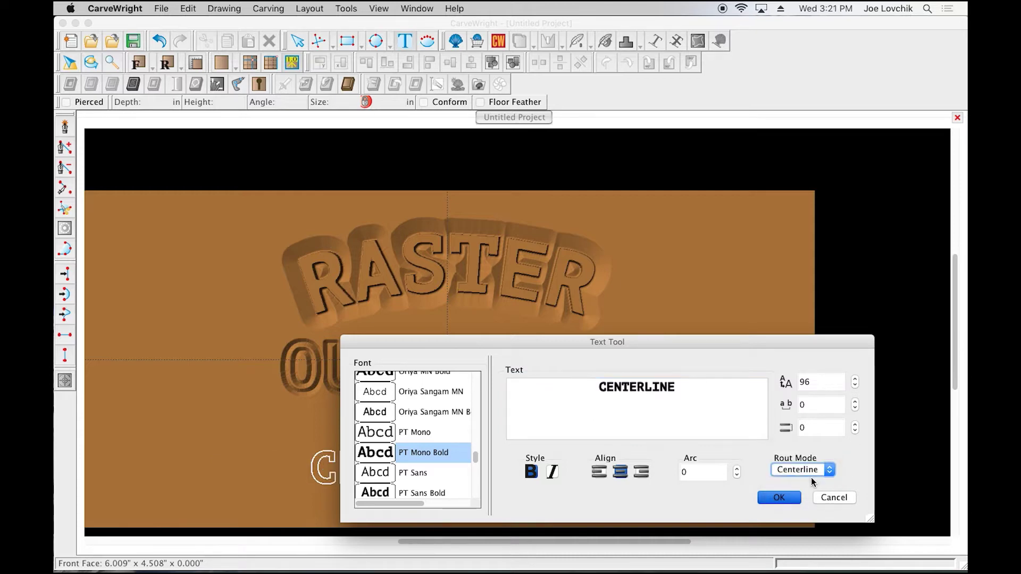
pyautogui.click(782, 498)
# Stretch CENTERLINE to 7.069 inches wide beneath OUTLINEE and preview its V-groove carving.
pyautogui.click(783, 497)
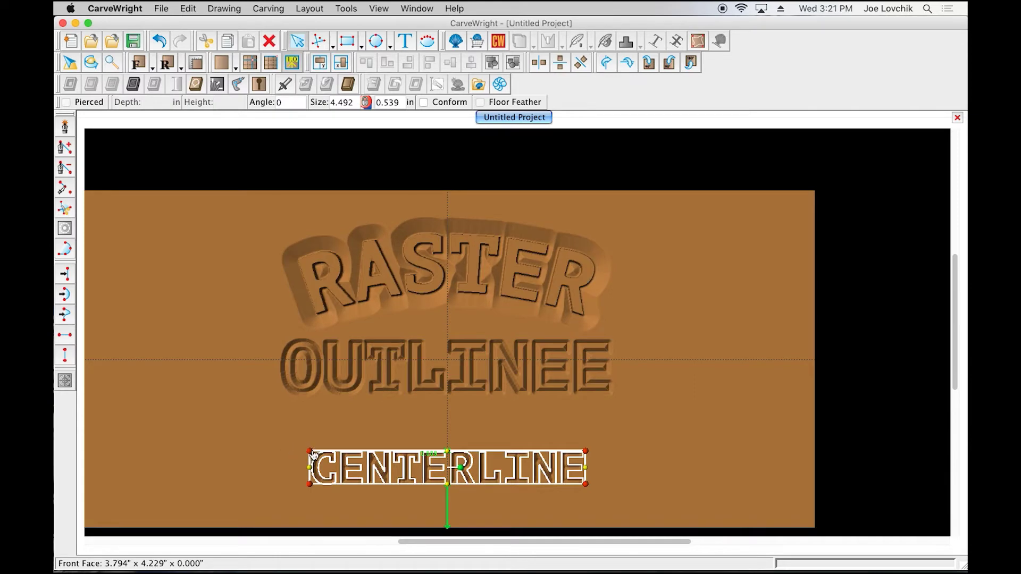
pyautogui.moveTo(310, 451); pyautogui.dragTo(153, 394)
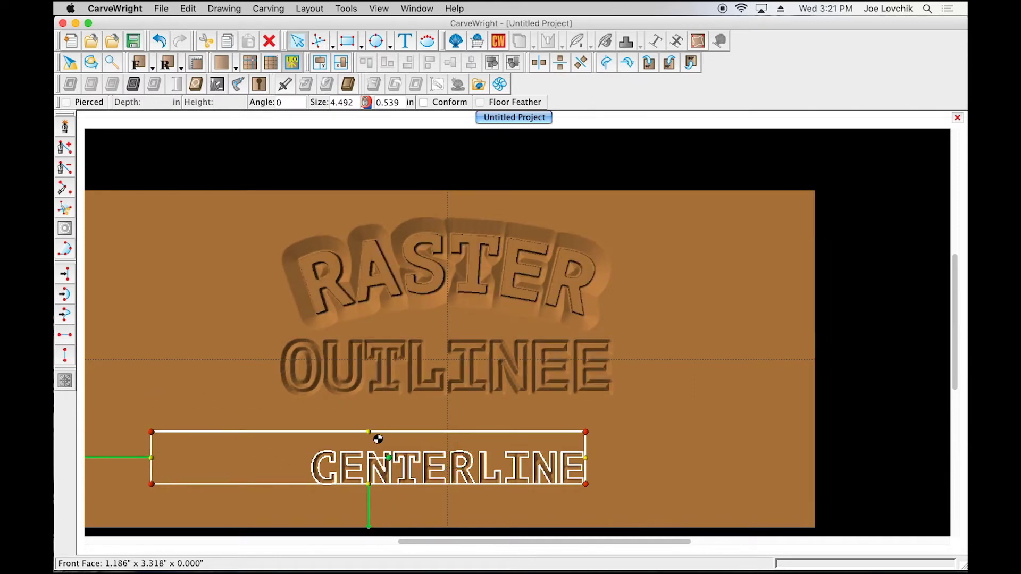
pyautogui.moveTo(431, 461); pyautogui.dragTo(582, 448)
pyautogui.click(724, 459)
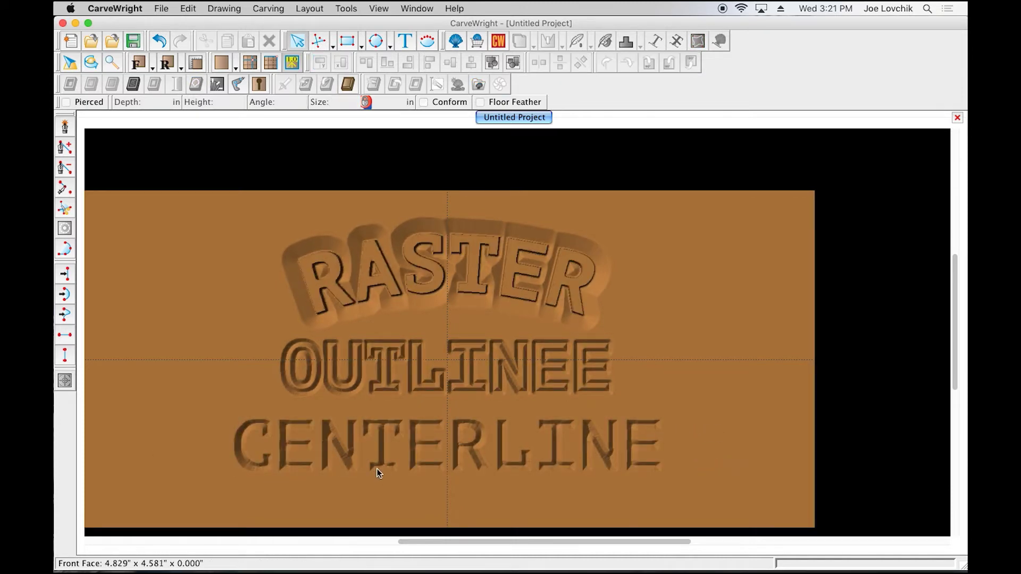
pyautogui.scroll(3, 382, 463)
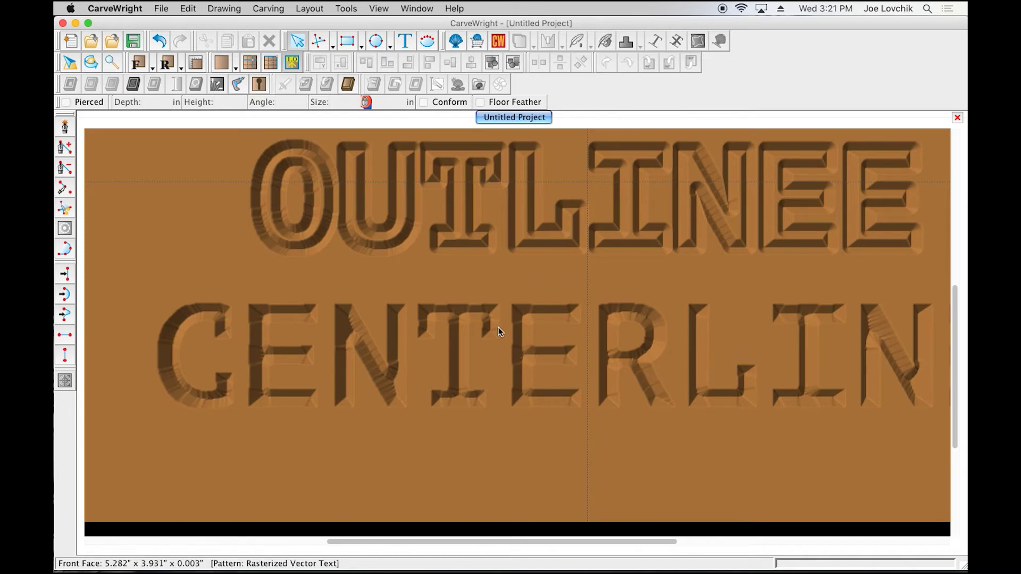
pyautogui.scroll(-3, 498, 328)
pyautogui.scroll(-3, 543, 357)
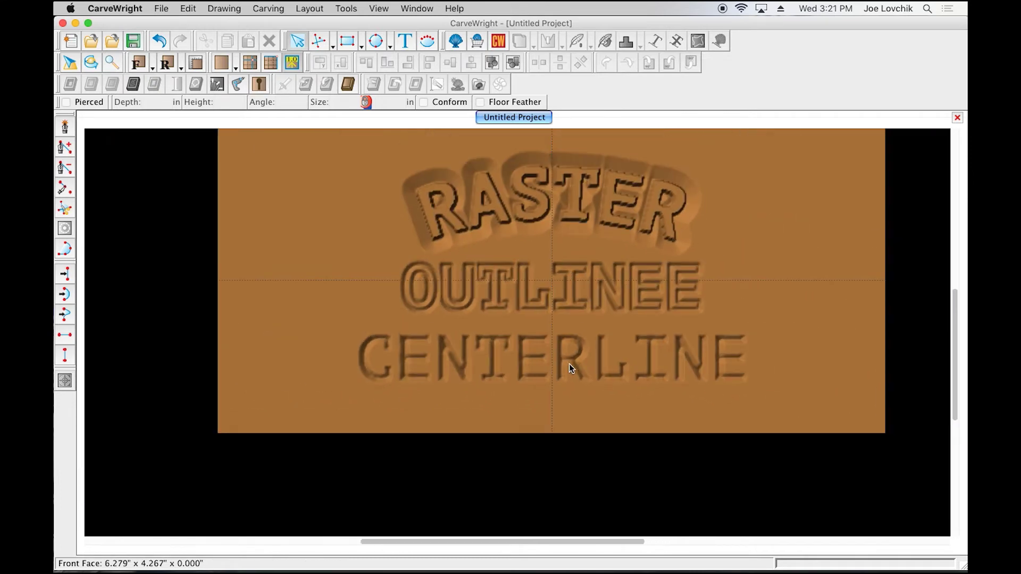
pyautogui.click(569, 364)
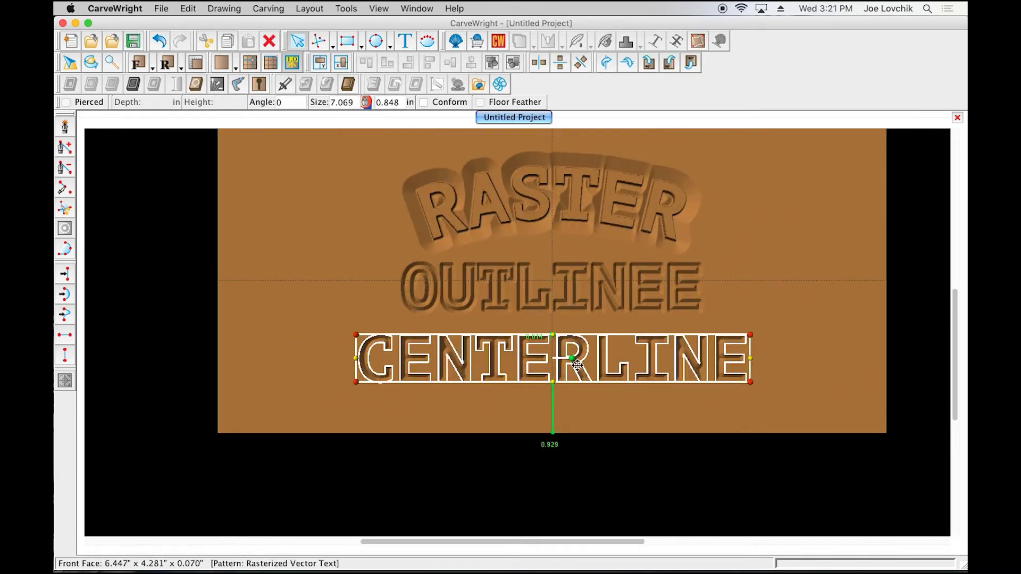
# Replace the CENTERLINE text with a plain PT Mono version instead of PT Mono Bold.
pyautogui.press('Delete')
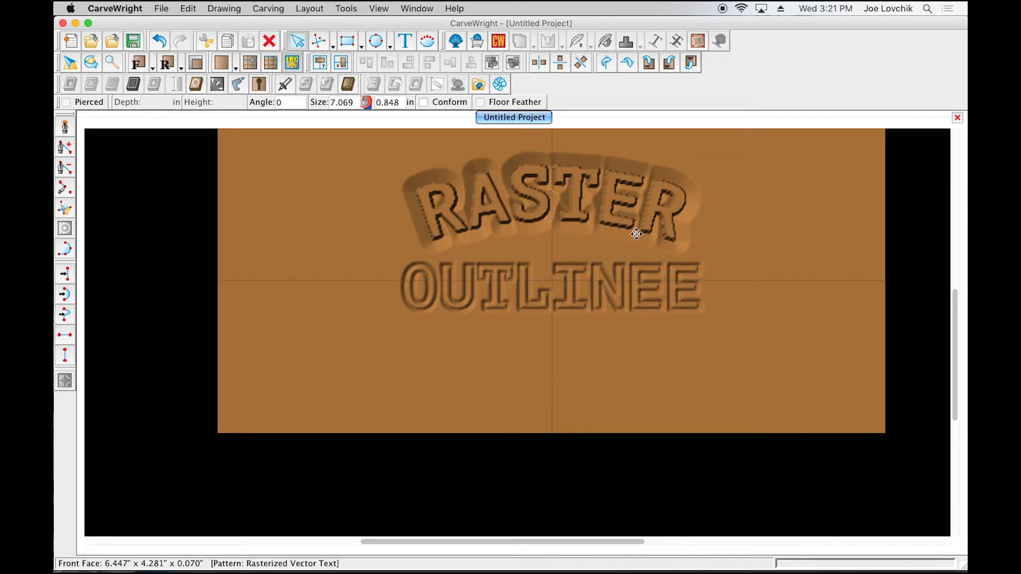
pyautogui.doubleClick(560, 377)
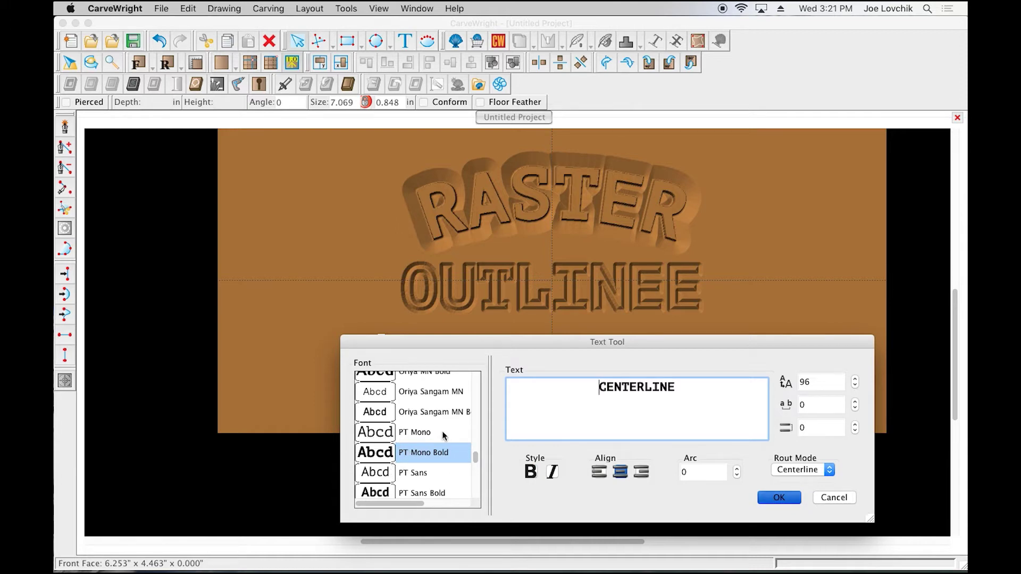
pyautogui.click(383, 435)
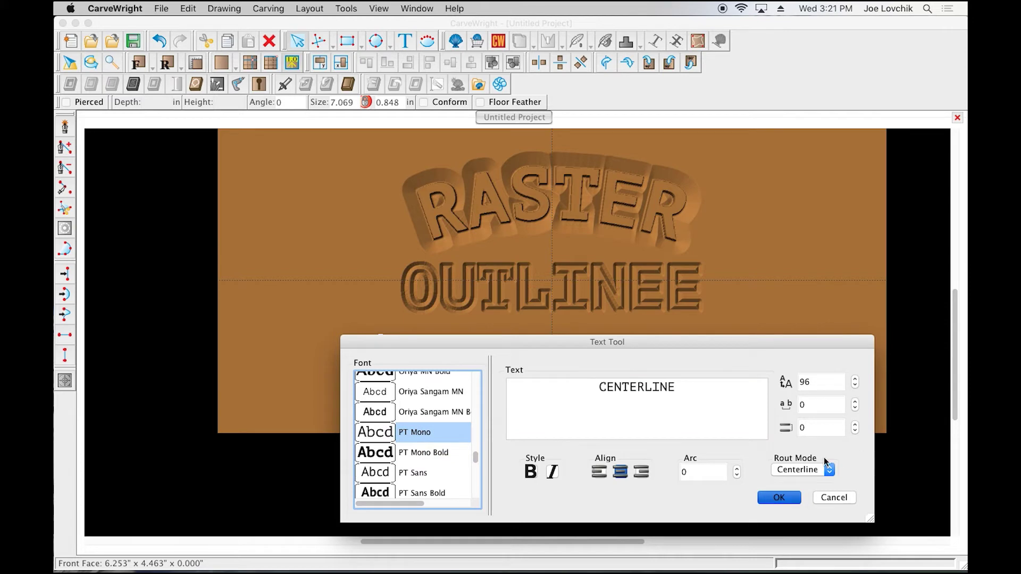
pyautogui.click(778, 497)
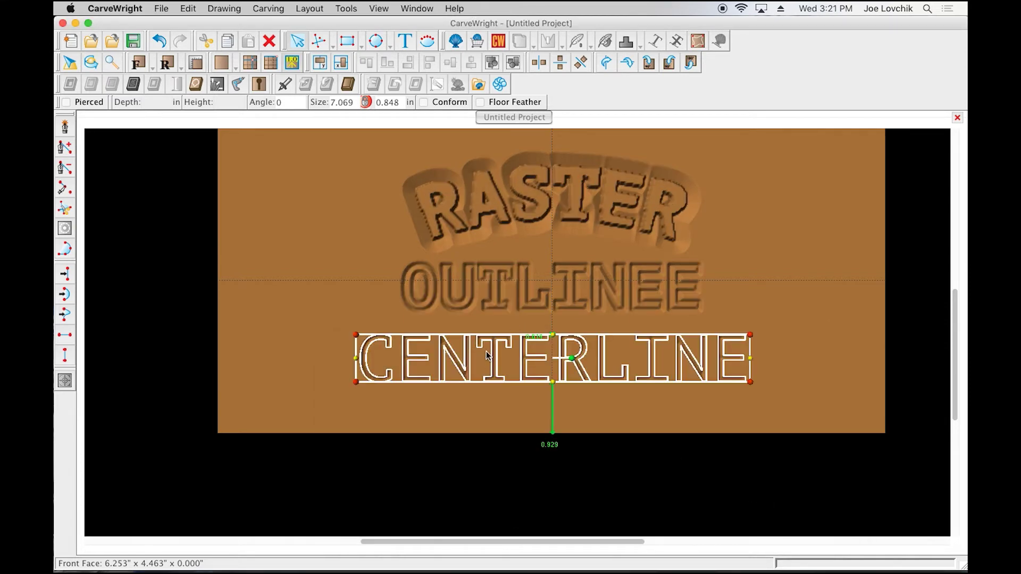
# Zoom in to preview the PT Mono CENTERLINE carving, then reselect the text.
pyautogui.scroll(3, 508, 346)
pyautogui.scroll(2, 509, 347)
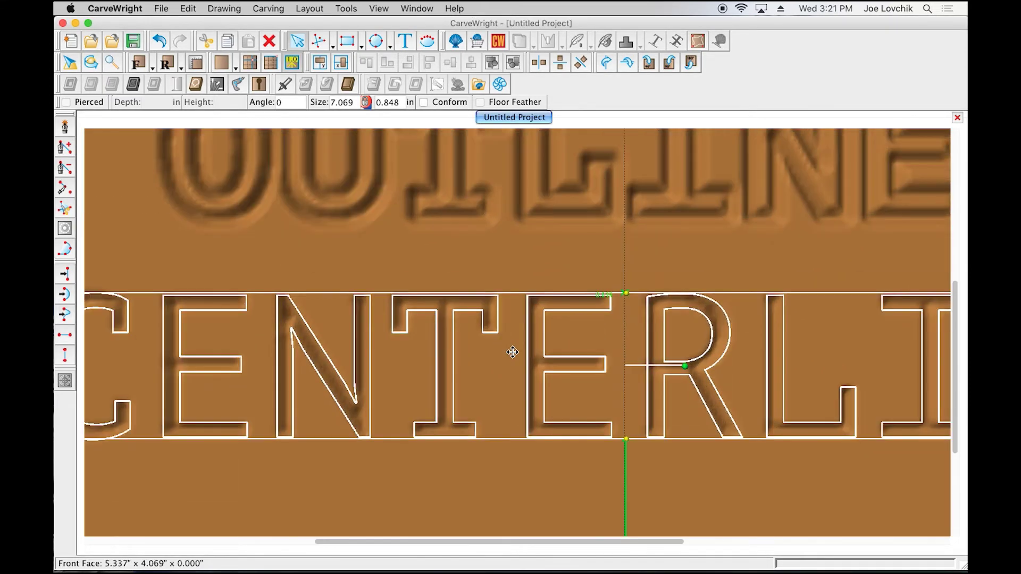
pyautogui.click(513, 273)
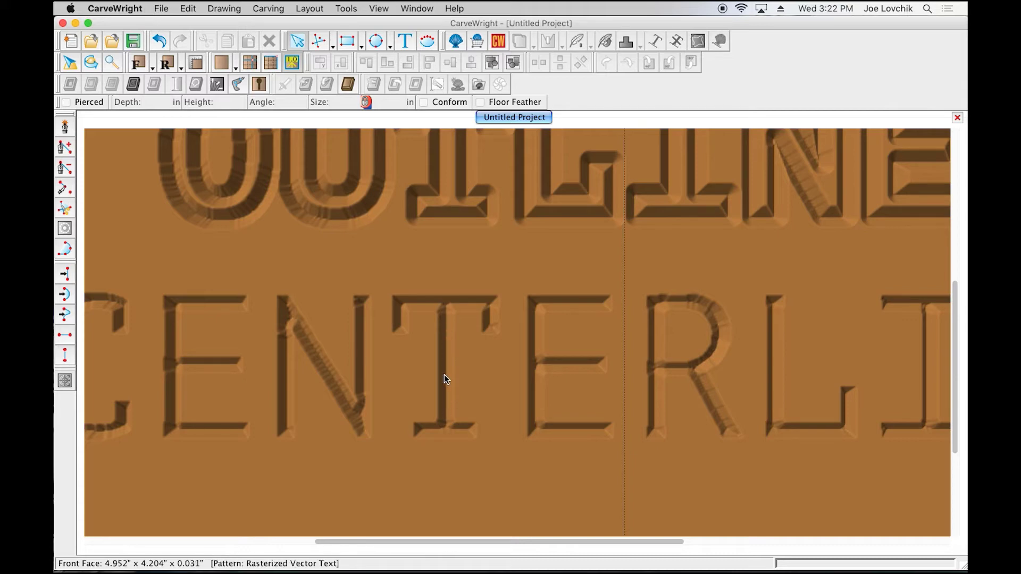
pyautogui.click(444, 346)
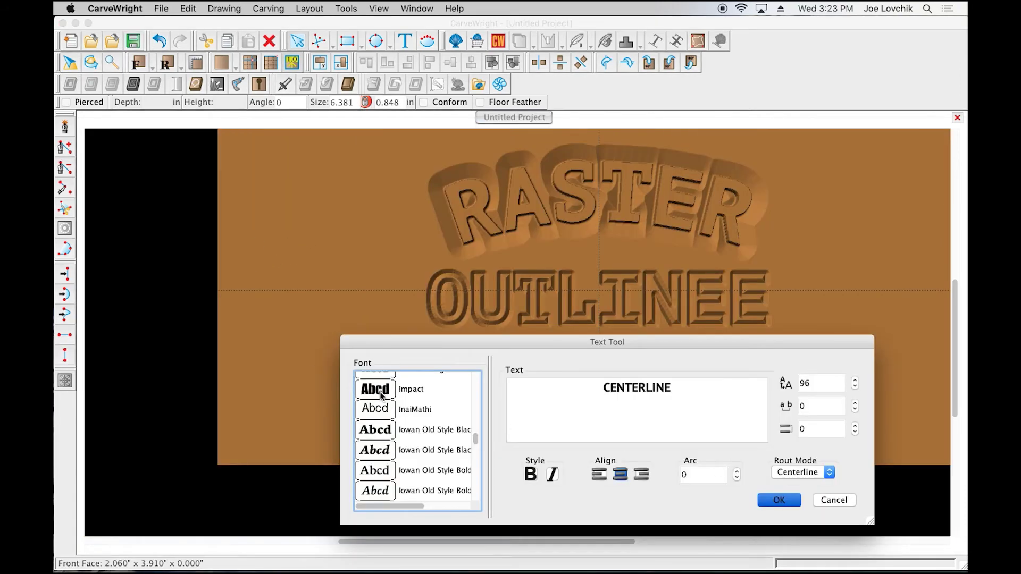
# Set CENTERLINE in the Impact font and zoom in to preview its carving.
pyautogui.click(384, 393)
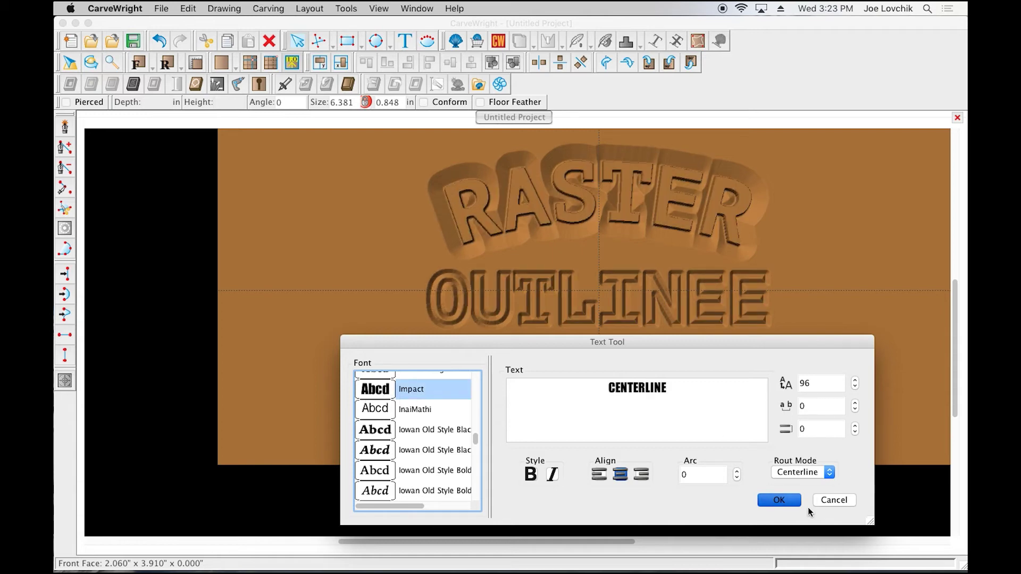
pyautogui.click(790, 503)
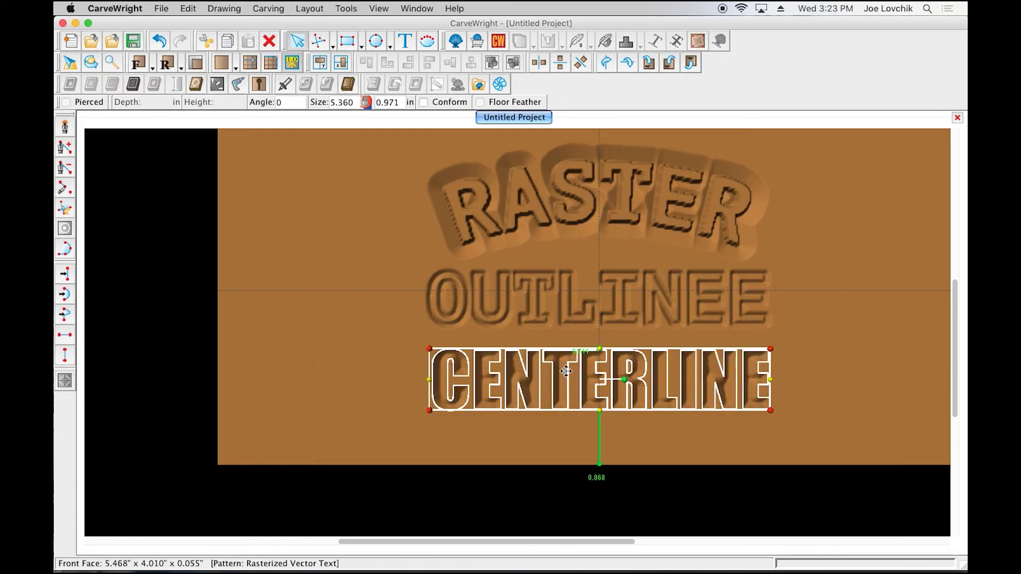
pyautogui.scroll(3, 566, 372)
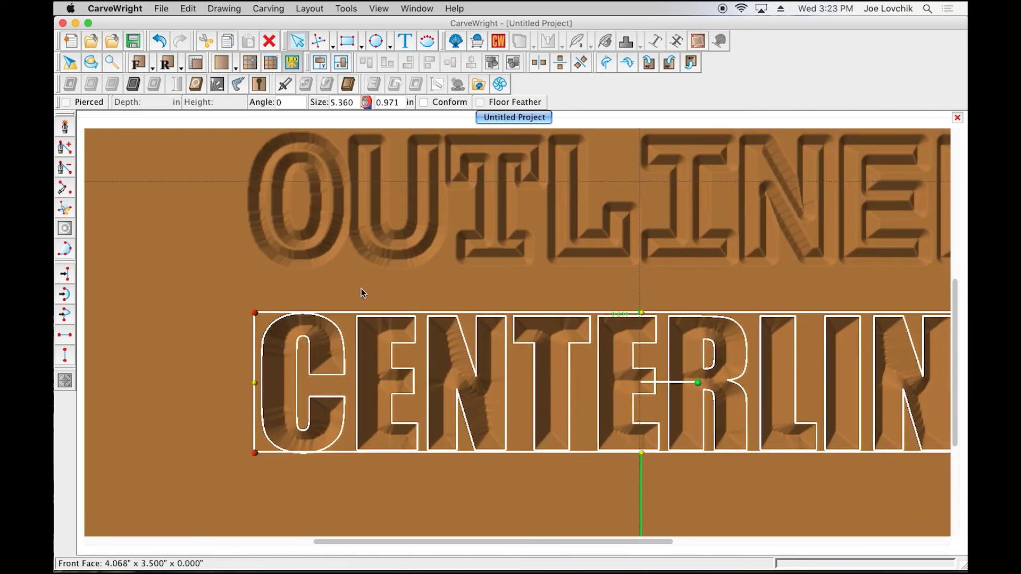
pyautogui.click(555, 292)
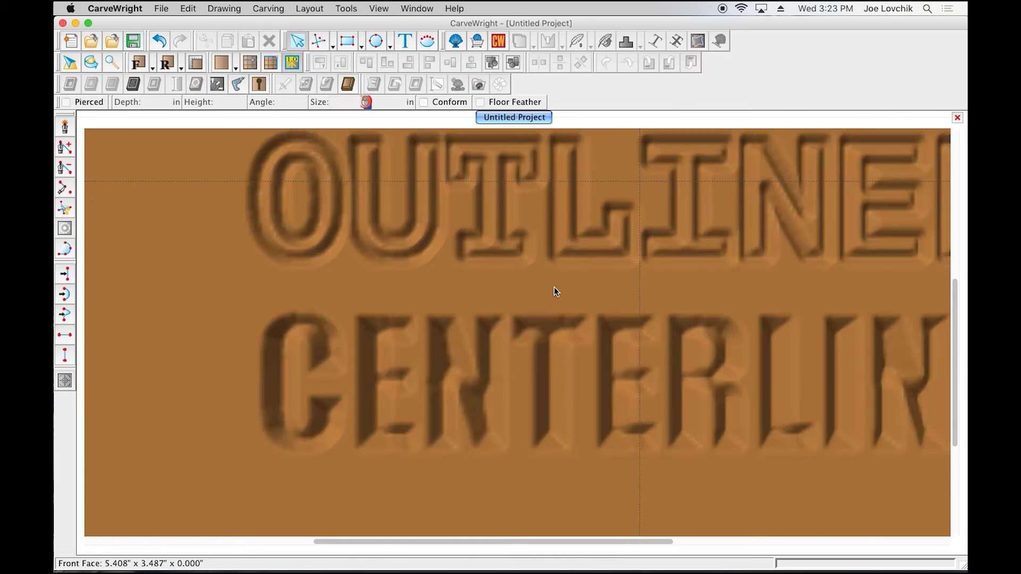
# Zoom the view to show the whole board with RASTER, OUTLINEE and CENTERLINE.
pyautogui.scroll(-3, 479, 431)
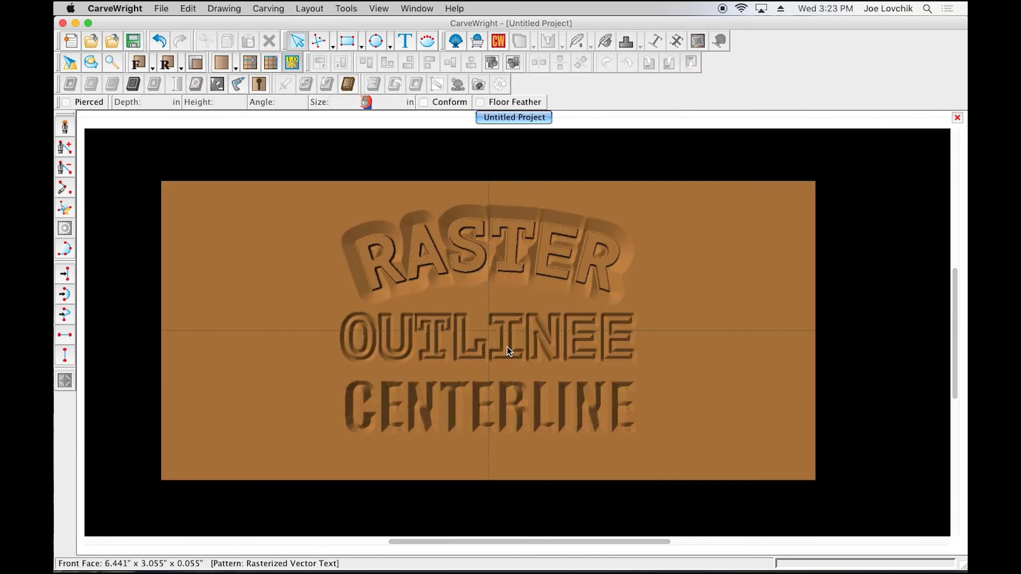
pyautogui.scroll(3, 484, 351)
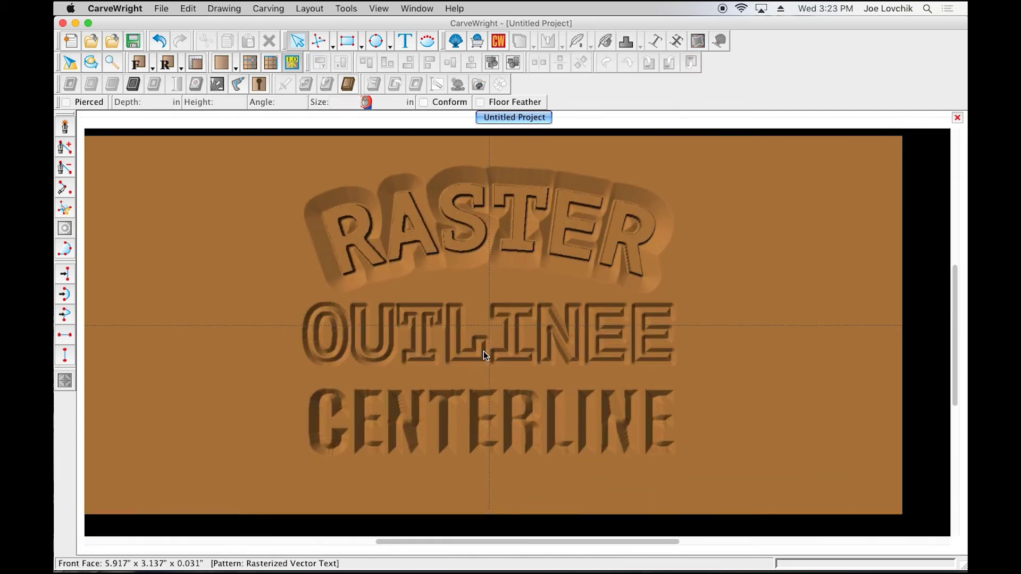